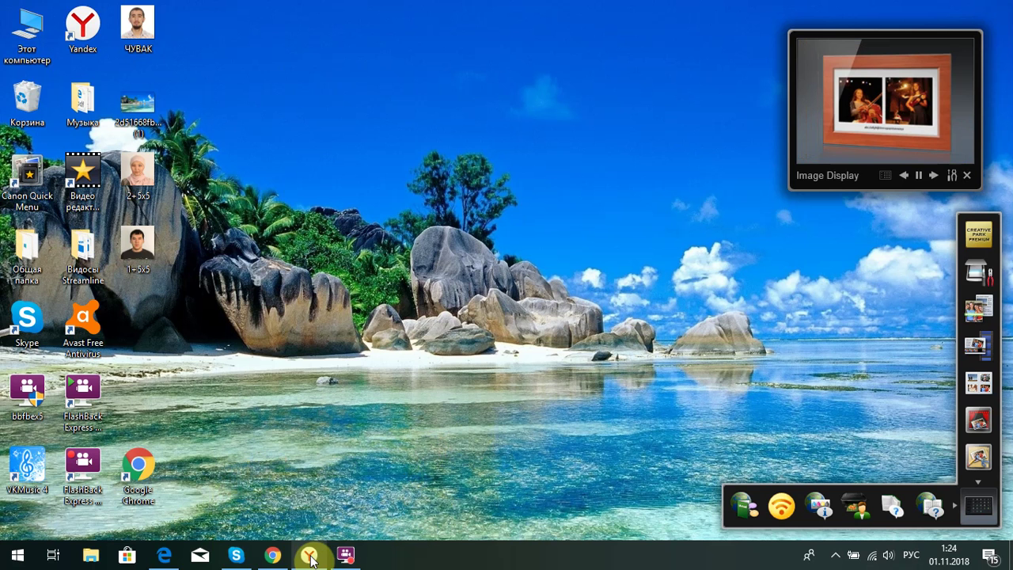
Search Bing for 'green card lottery' from the new tab, picking it from the suggestions
{"action": "mouse_move", "coordinate": [307, 558]}
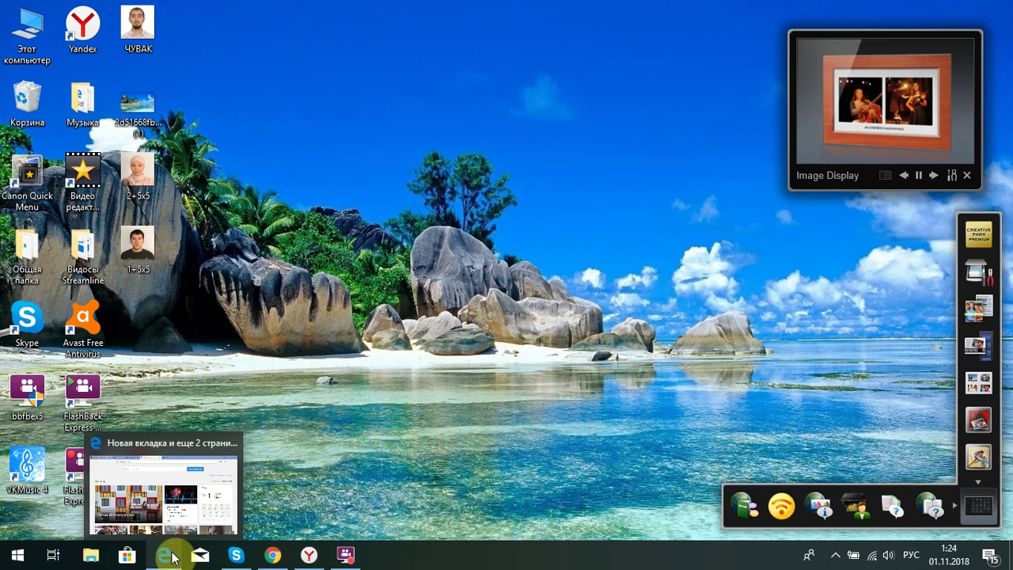
{"action": "left_click", "coordinate": [168, 556]}
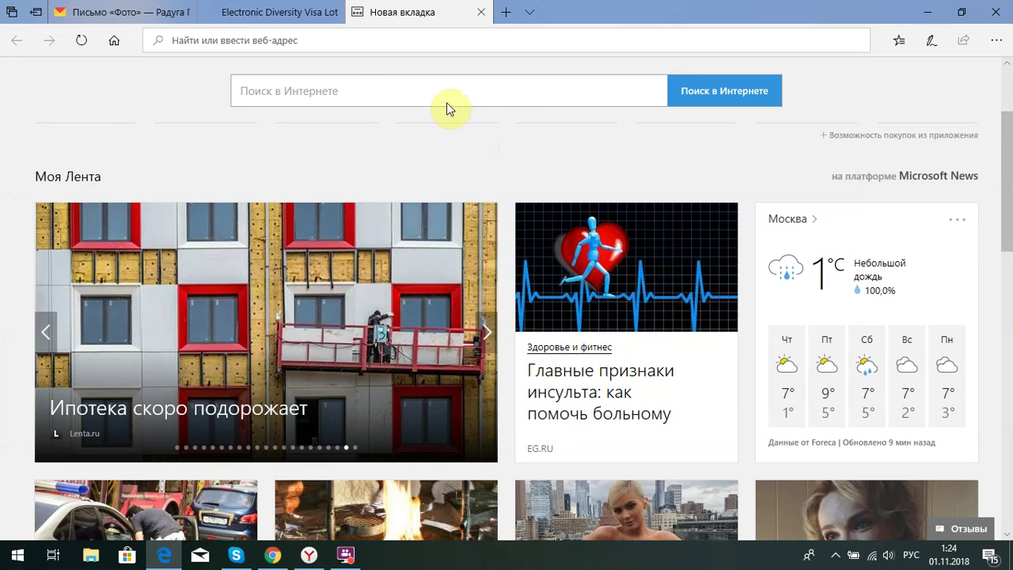
{"action": "left_click", "coordinate": [389, 91]}
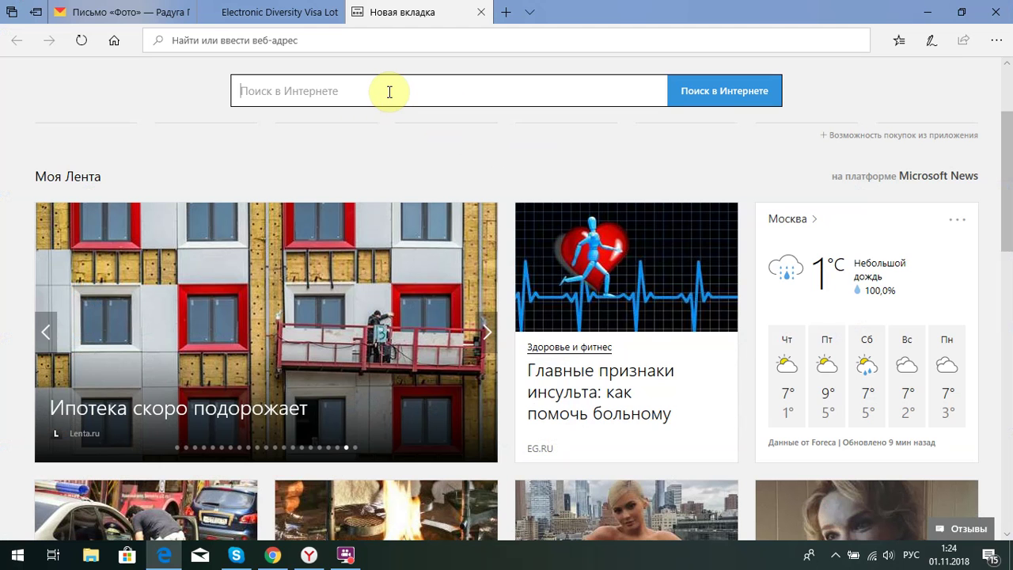
{"action": "key", "text": "alt+shift"}
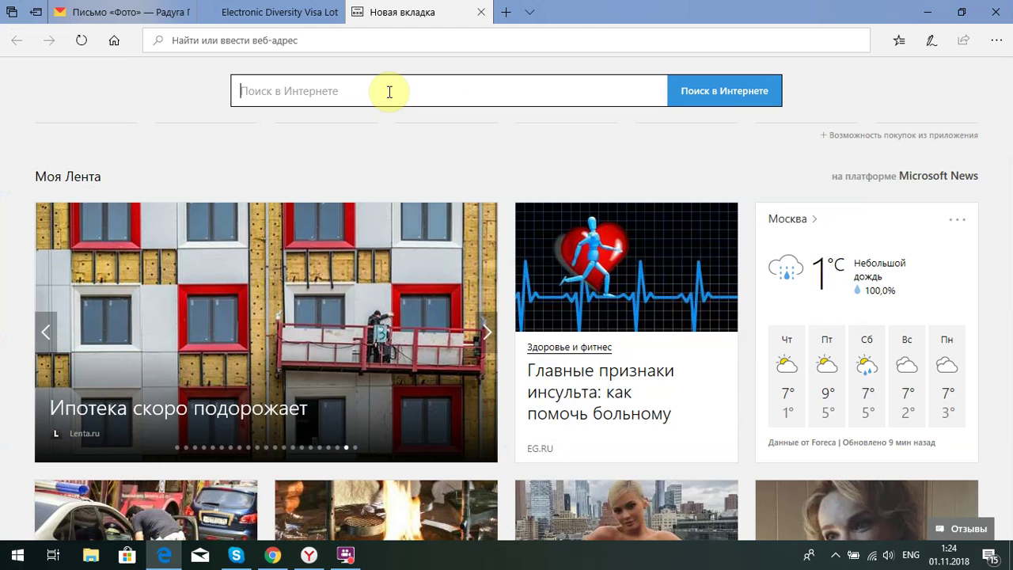
{"action": "type", "text": "gr"}
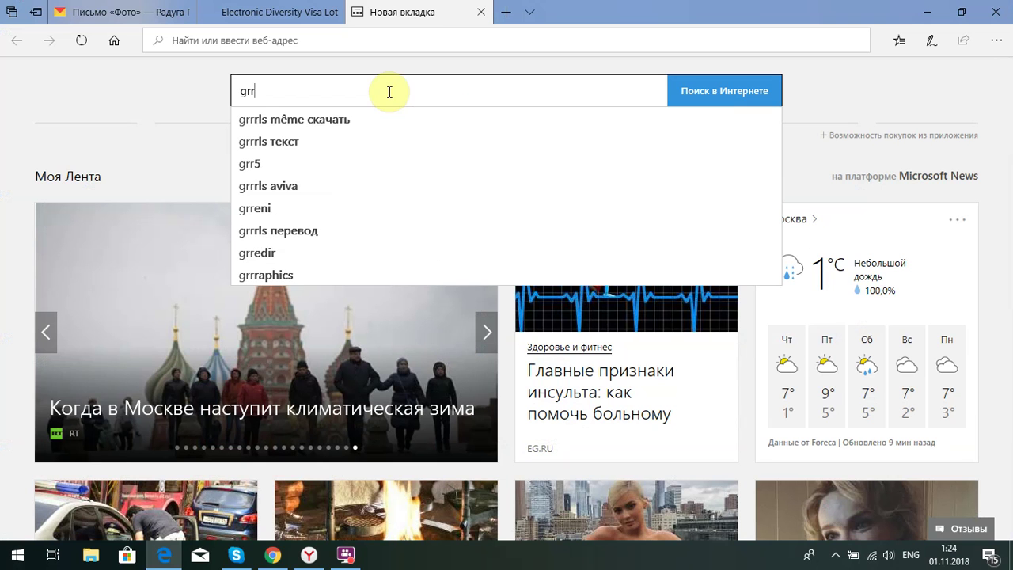
{"action": "type", "text": "ee"}
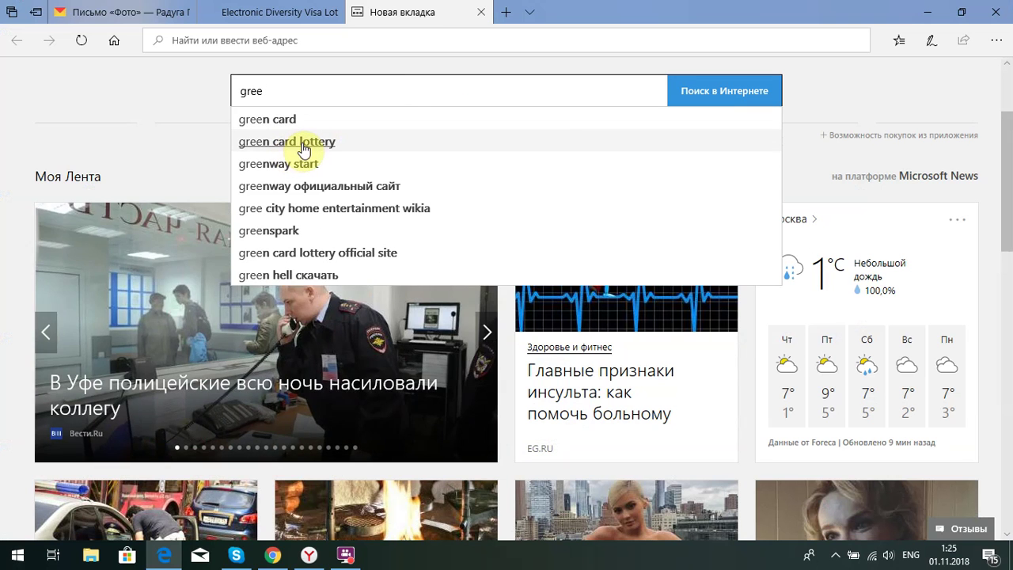
{"action": "left_click", "coordinate": [303, 145]}
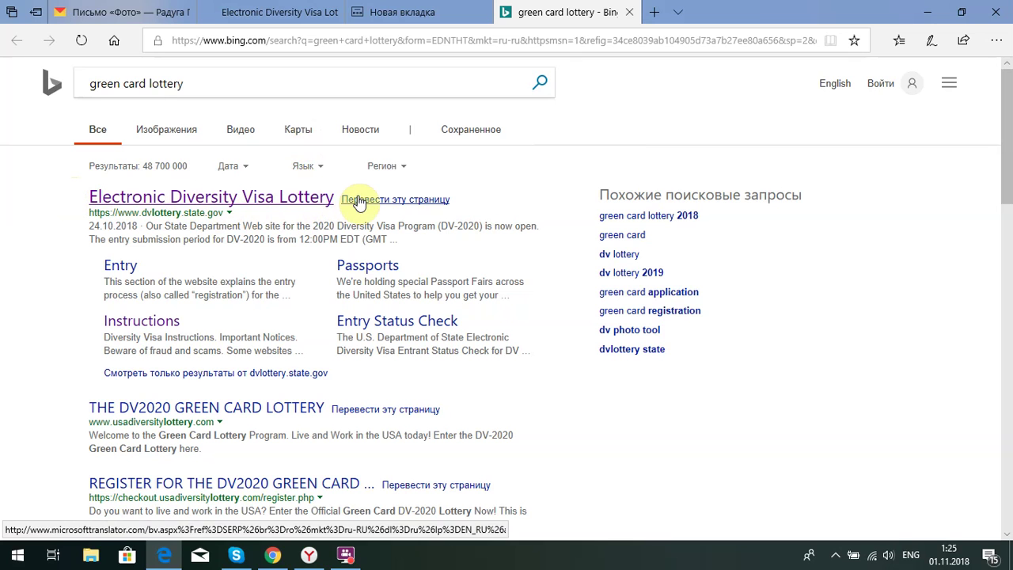
Open the official Electronic Diversity Visa Lottery result and scroll through its Welcome page sections
{"action": "left_click", "coordinate": [266, 204]}
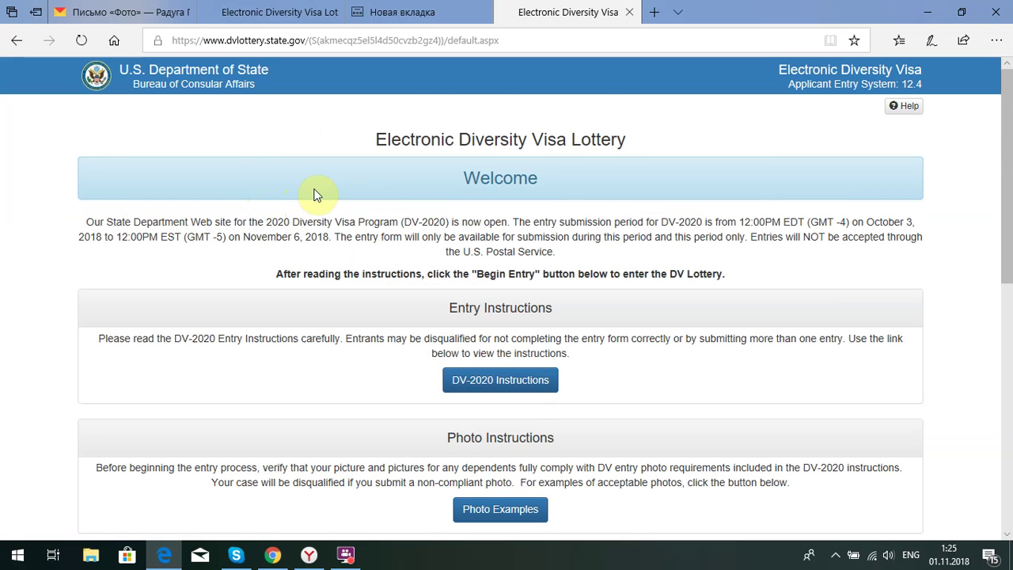
{"action": "scroll", "coordinate": [423, 204], "scroll_direction": "down", "scroll_amount": 1}
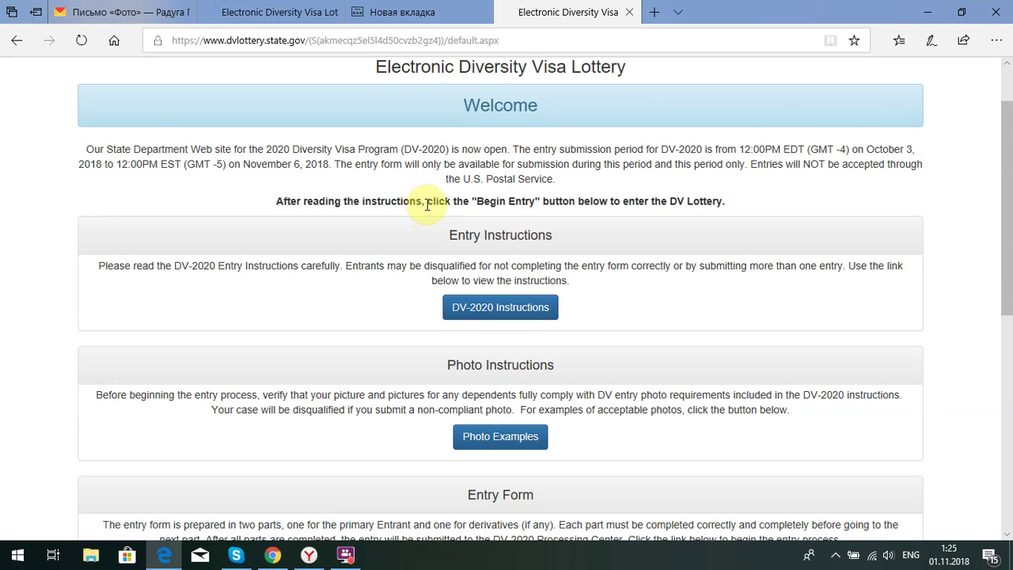
{"action": "scroll", "coordinate": [425, 204], "scroll_direction": "down", "scroll_amount": 1}
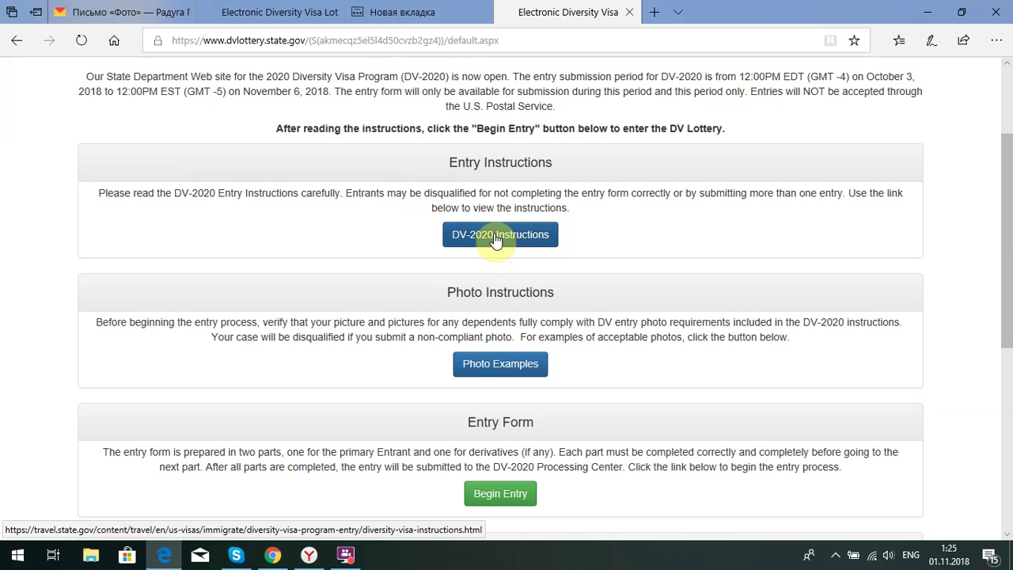
{"action": "scroll", "coordinate": [515, 248], "scroll_direction": "up", "scroll_amount": 1}
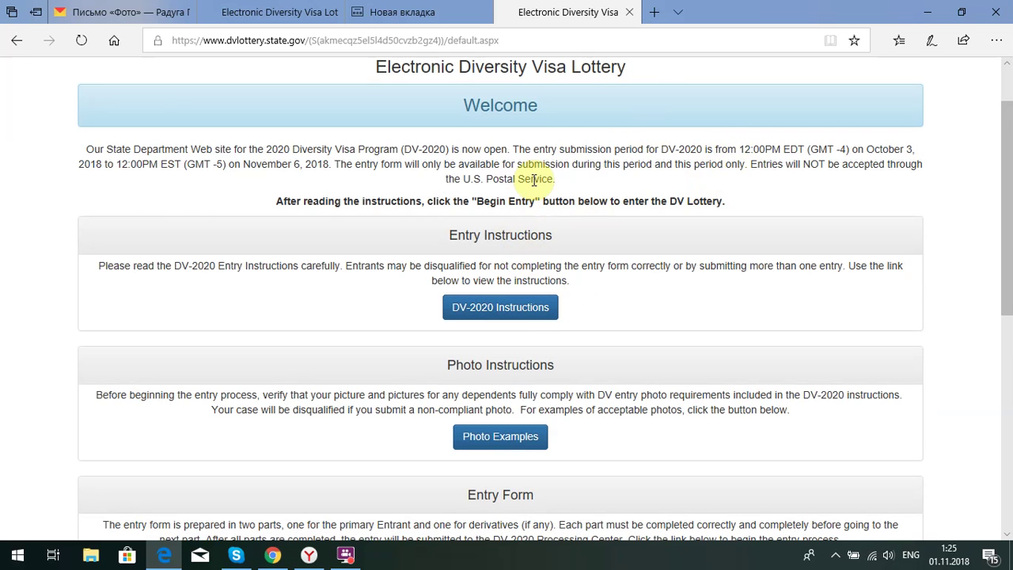
{"action": "scroll", "coordinate": [596, 233], "scroll_direction": "down", "scroll_amount": 2}
{"action": "scroll", "coordinate": [598, 234], "scroll_direction": "down", "scroll_amount": 1}
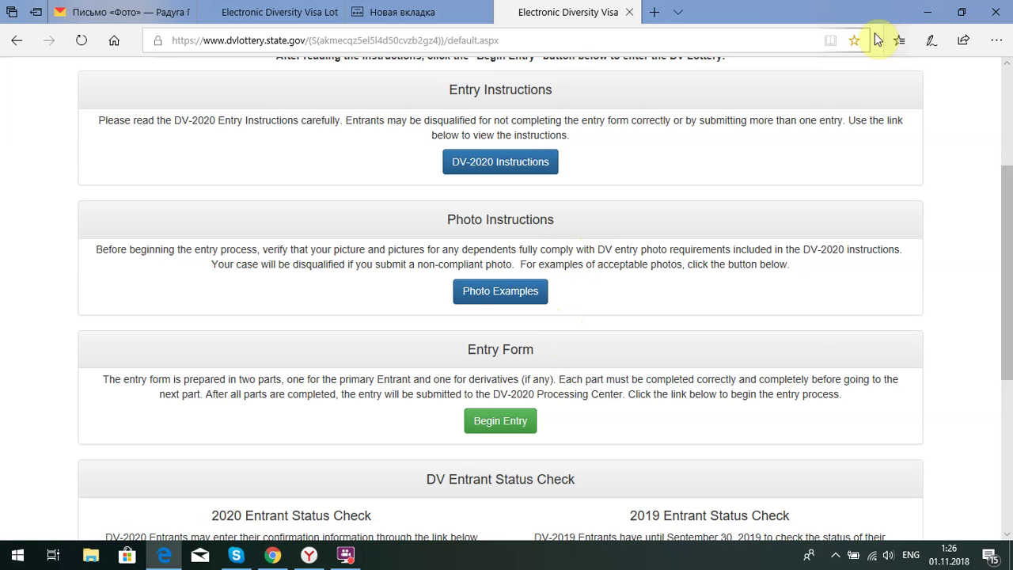
Restore Edge and open Photo Examples from the Photo Instructions section
{"action": "left_click", "coordinate": [927, 12]}
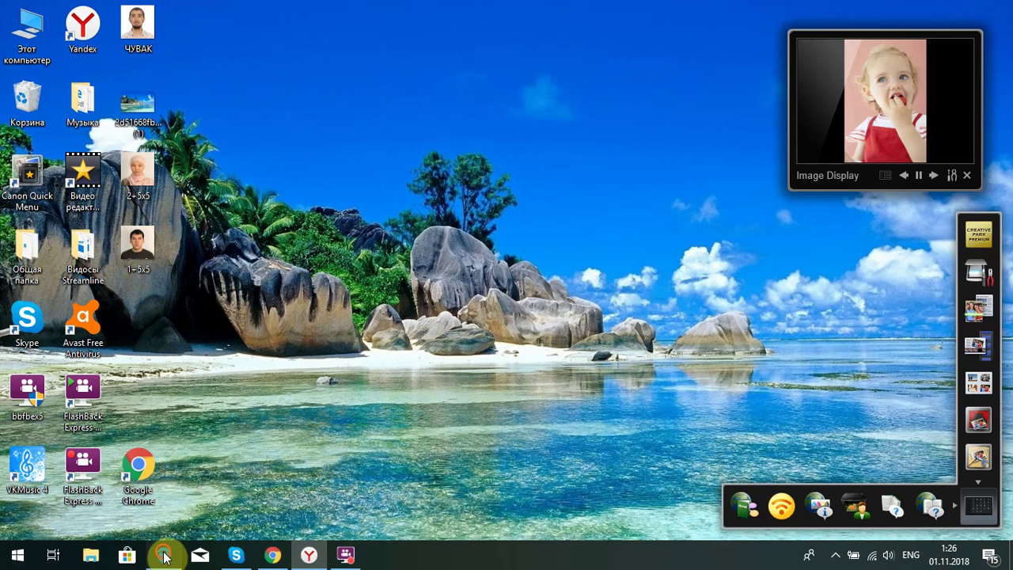
{"action": "left_click", "coordinate": [163, 557]}
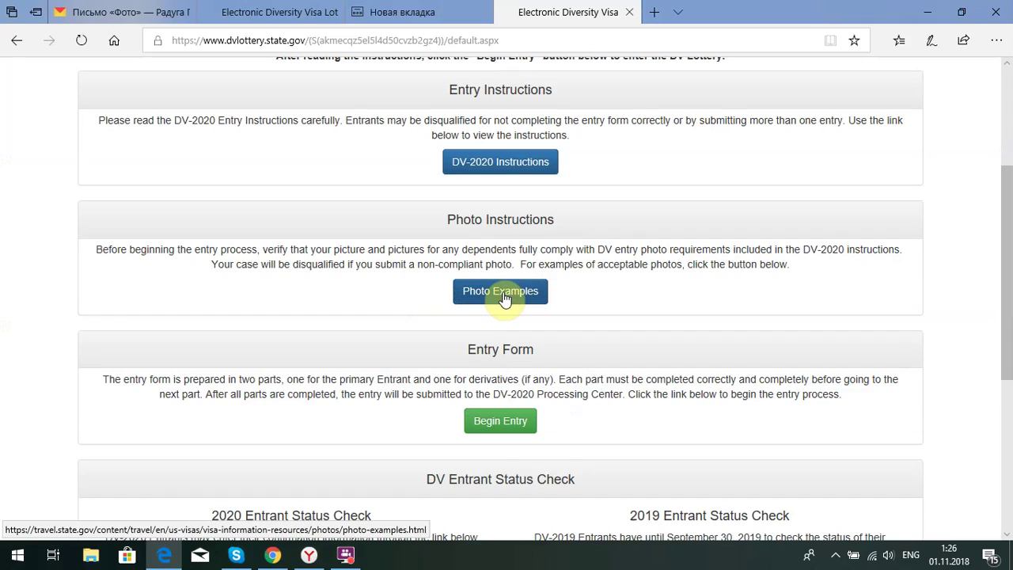
{"action": "left_click", "coordinate": [504, 297]}
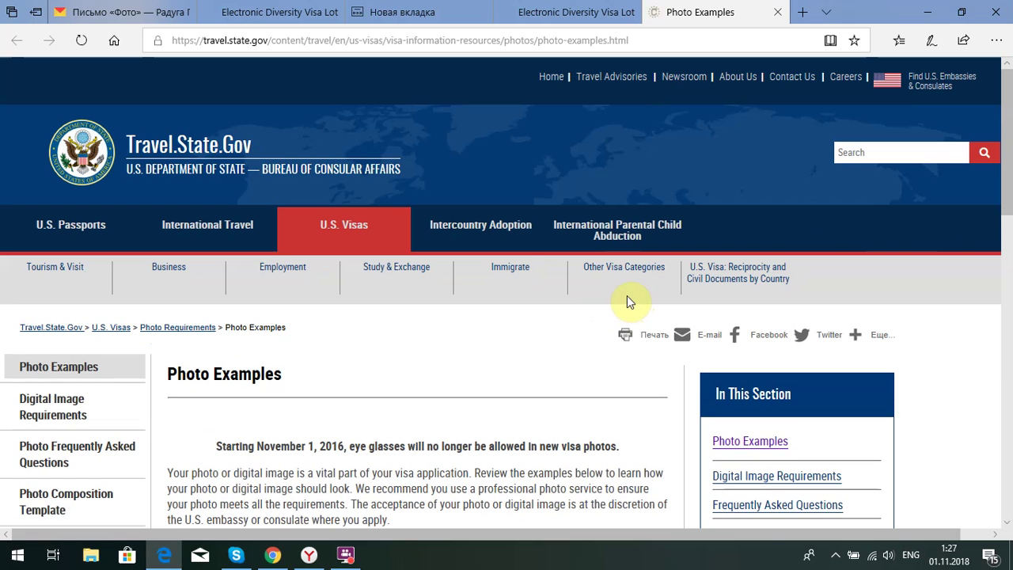
Scroll through the acceptable visa photo examples and carousel
{"action": "scroll", "coordinate": [637, 348], "scroll_direction": "down", "scroll_amount": 2}
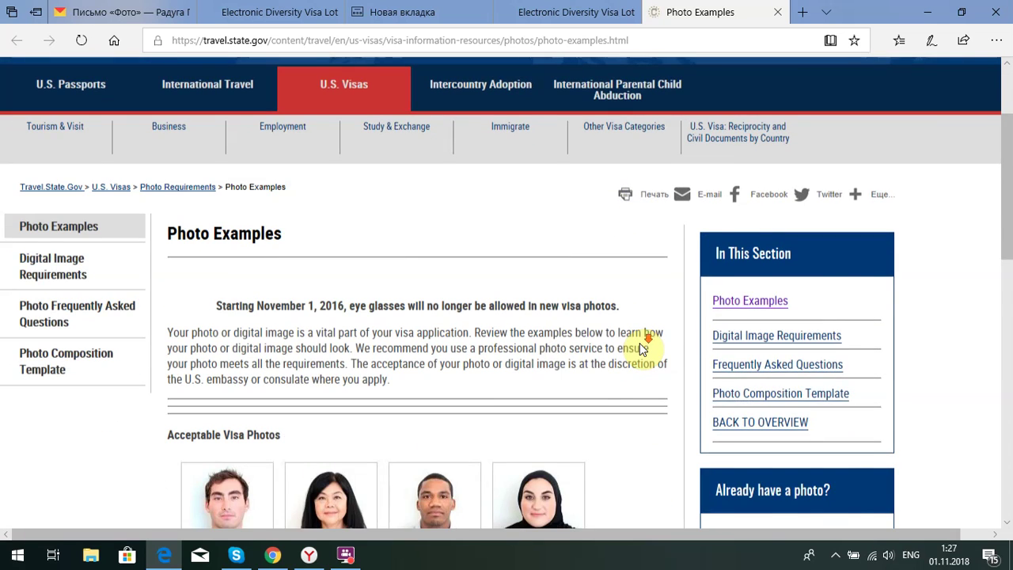
{"action": "scroll", "coordinate": [641, 304], "scroll_direction": "down", "scroll_amount": 3}
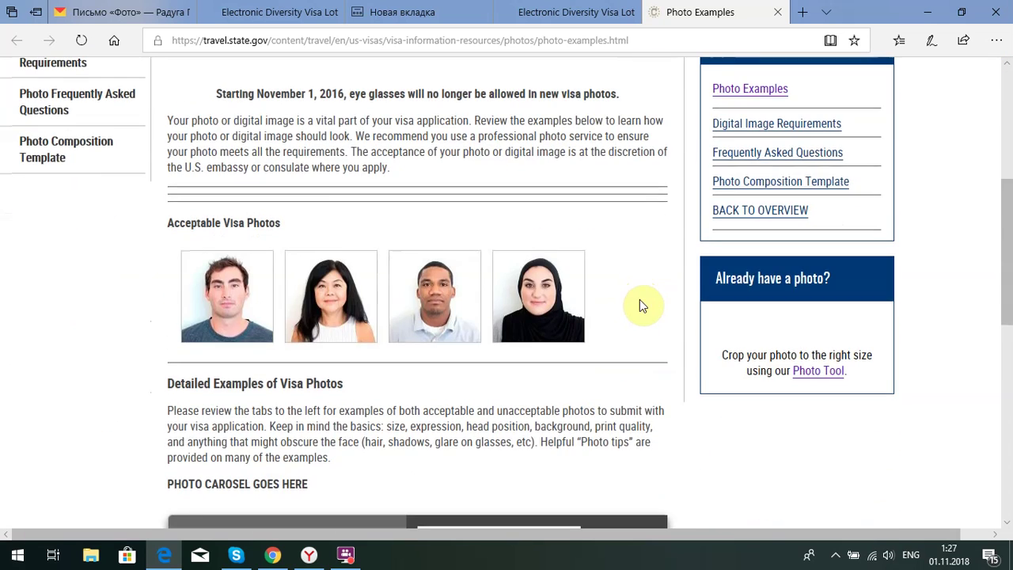
{"action": "scroll", "coordinate": [642, 283], "scroll_direction": "up", "scroll_amount": 3}
{"action": "scroll", "coordinate": [622, 282], "scroll_direction": "down", "scroll_amount": 2}
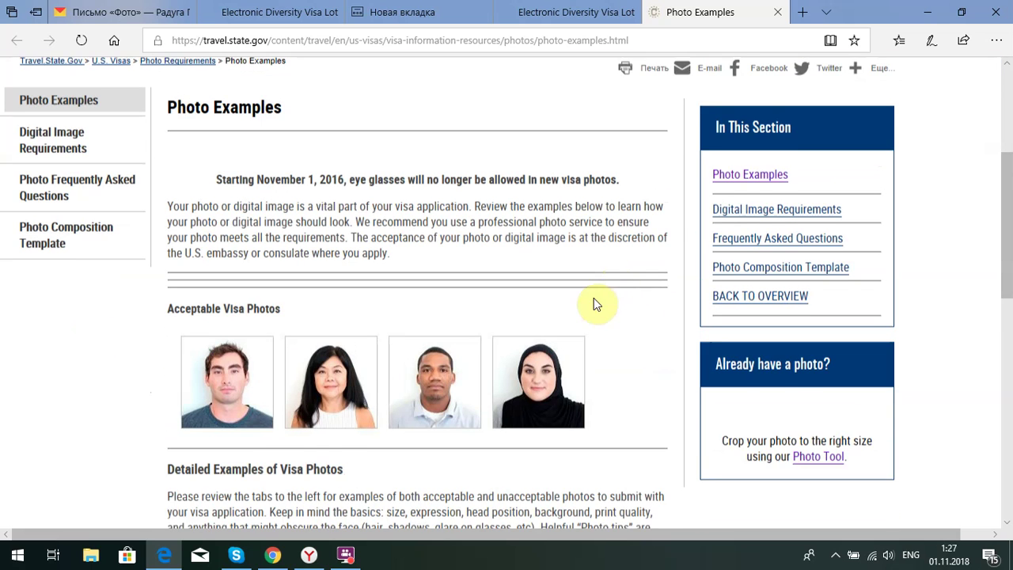
{"action": "scroll", "coordinate": [418, 295], "scroll_direction": "down", "scroll_amount": 1}
{"action": "scroll", "coordinate": [499, 301], "scroll_direction": "down", "scroll_amount": 1}
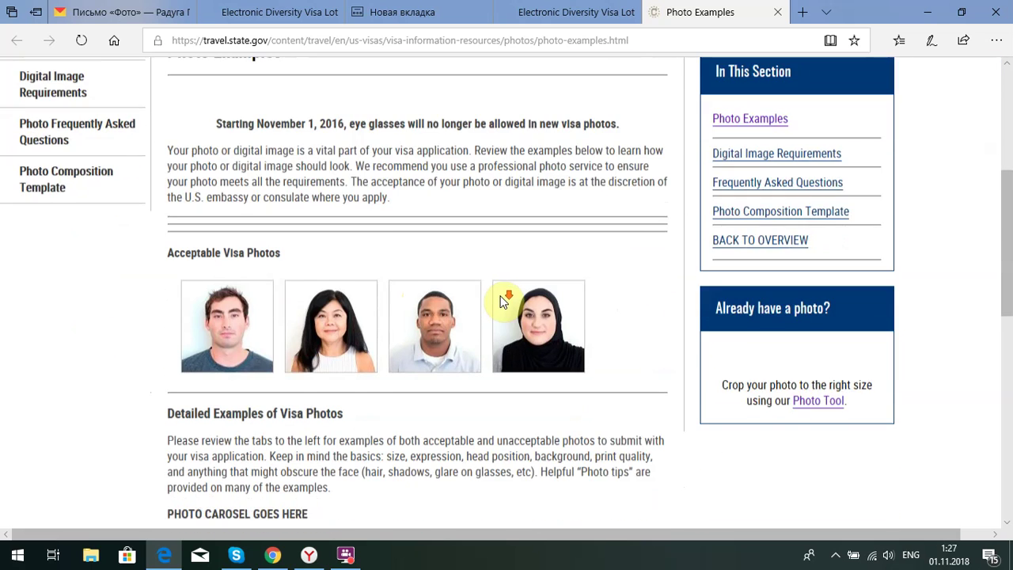
{"action": "scroll", "coordinate": [500, 300], "scroll_direction": "down", "scroll_amount": 2}
{"action": "scroll", "coordinate": [502, 294], "scroll_direction": "up", "scroll_amount": 3}
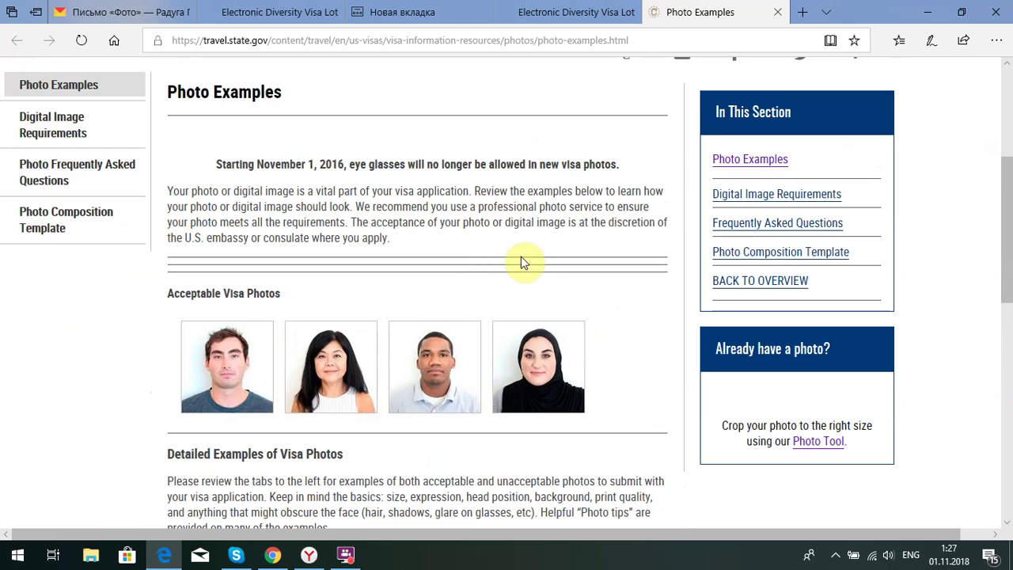
{"action": "scroll", "coordinate": [507, 245], "scroll_direction": "down", "scroll_amount": 2}
{"action": "scroll", "coordinate": [518, 315], "scroll_direction": "down", "scroll_amount": 2}
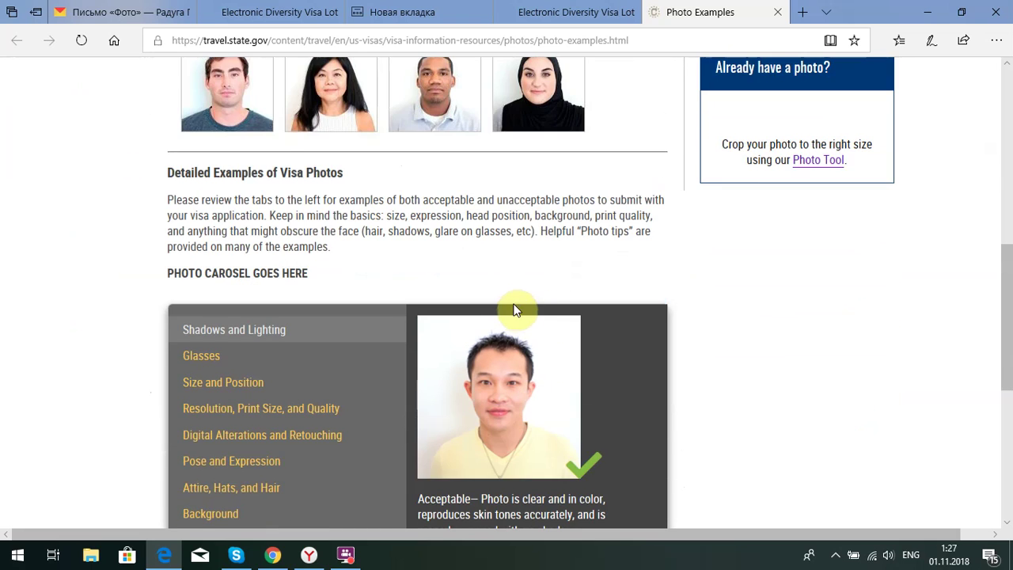
{"action": "scroll", "coordinate": [518, 281], "scroll_direction": "down", "scroll_amount": 2}
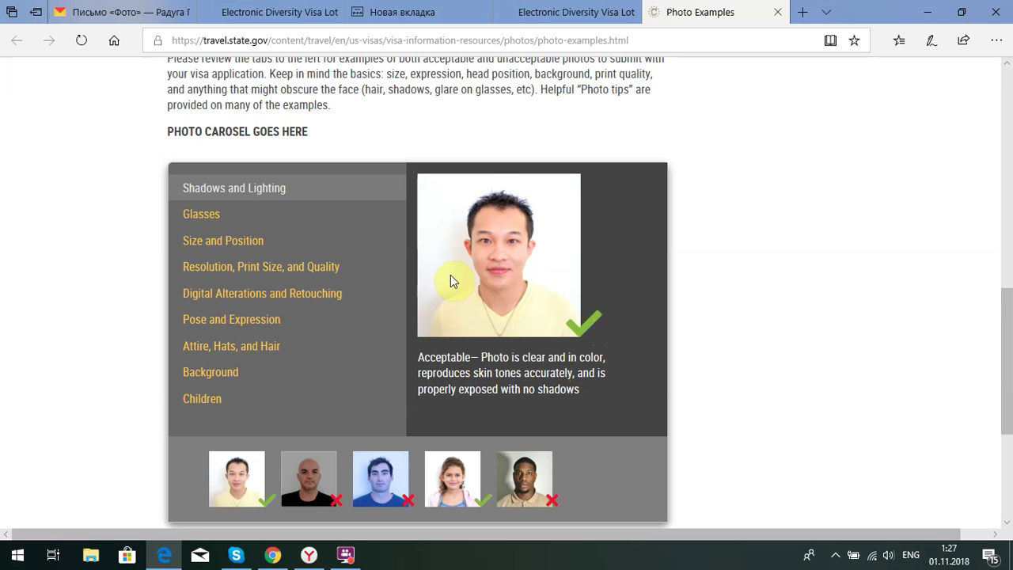
Go to the 'Already have a photo?' box and launch the Photo Tool cropper
{"action": "scroll", "coordinate": [476, 331], "scroll_direction": "down", "scroll_amount": 1}
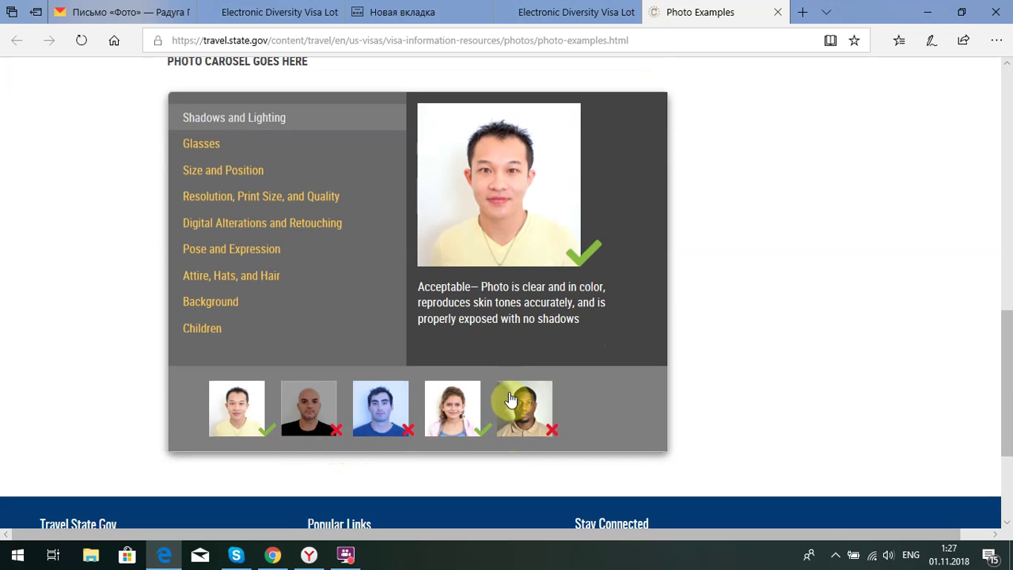
{"action": "scroll", "coordinate": [678, 332], "scroll_direction": "up", "scroll_amount": 4}
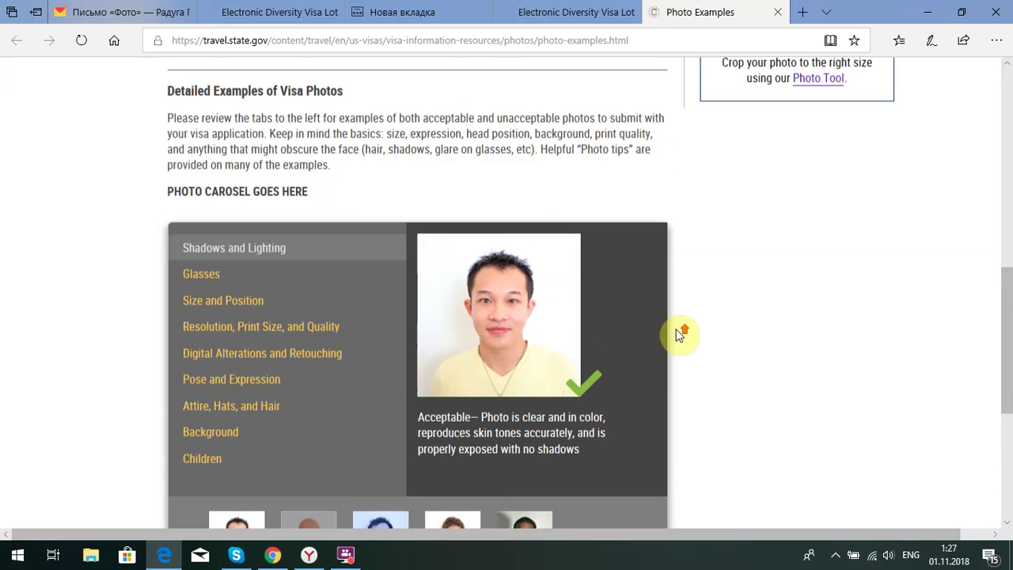
{"action": "scroll", "coordinate": [680, 328], "scroll_direction": "up", "scroll_amount": 2}
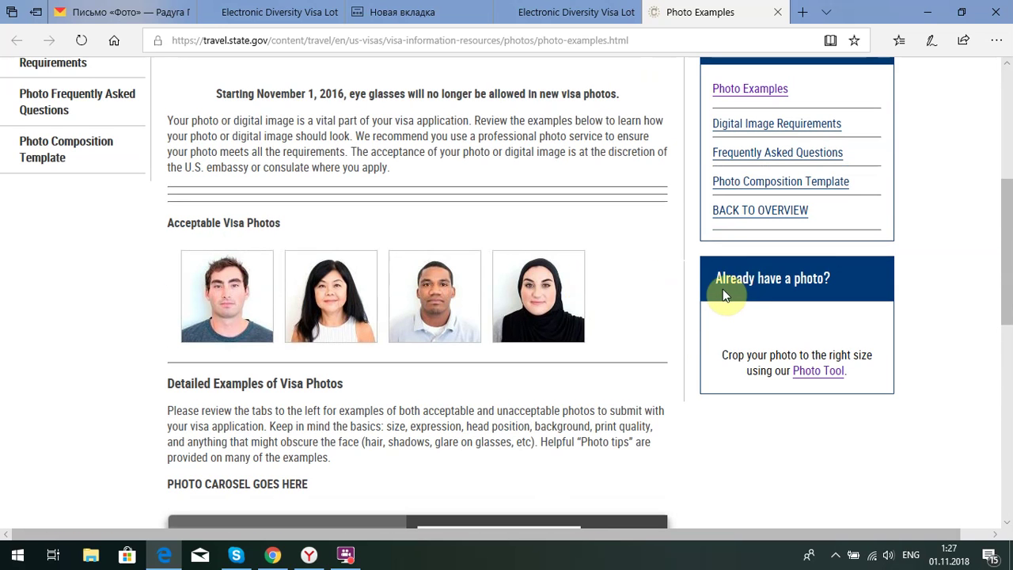
{"action": "scroll", "coordinate": [734, 277], "scroll_direction": "down", "scroll_amount": 1}
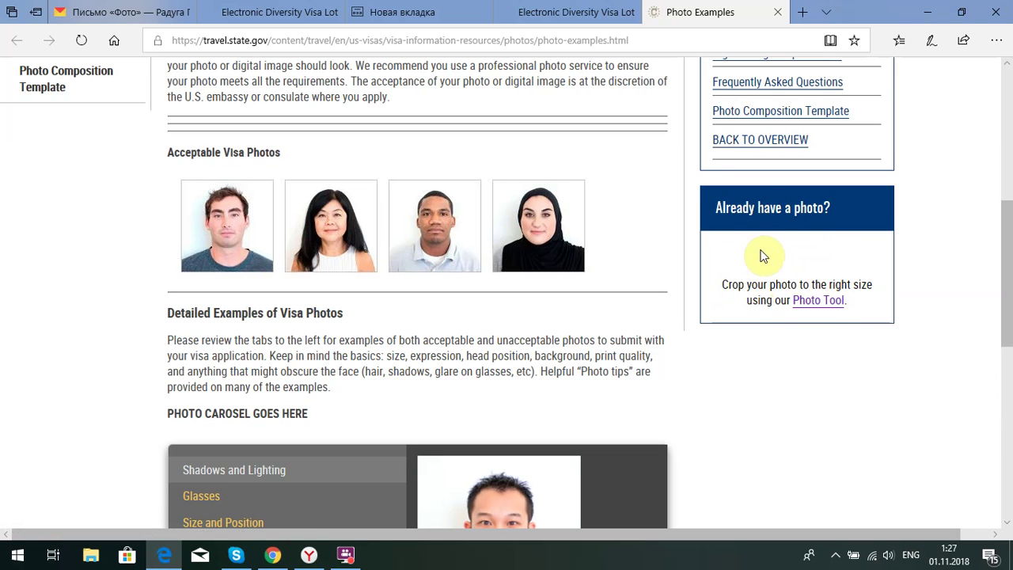
{"action": "left_click", "coordinate": [820, 305]}
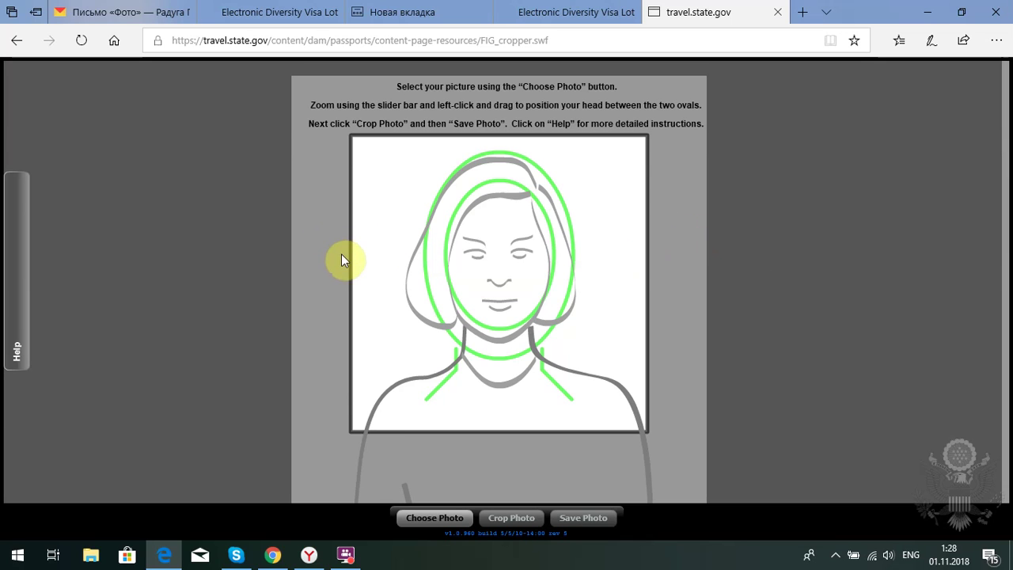
Try loading photo 1+5x5, dismiss the 'too small' error, and reopen the photo picker
{"action": "left_click", "coordinate": [432, 517]}
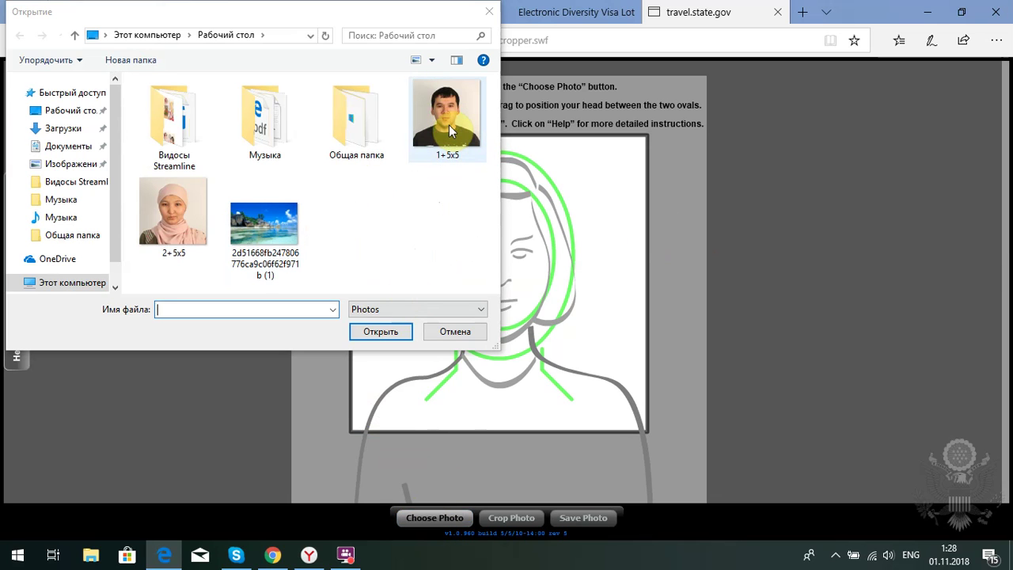
{"action": "double_click", "coordinate": [448, 125]}
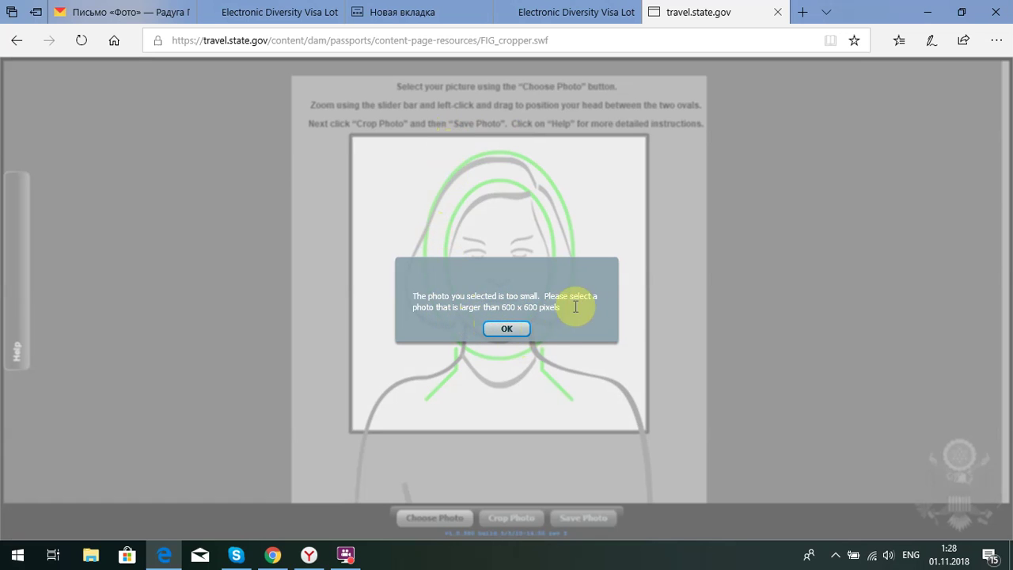
{"action": "left_click", "coordinate": [516, 327]}
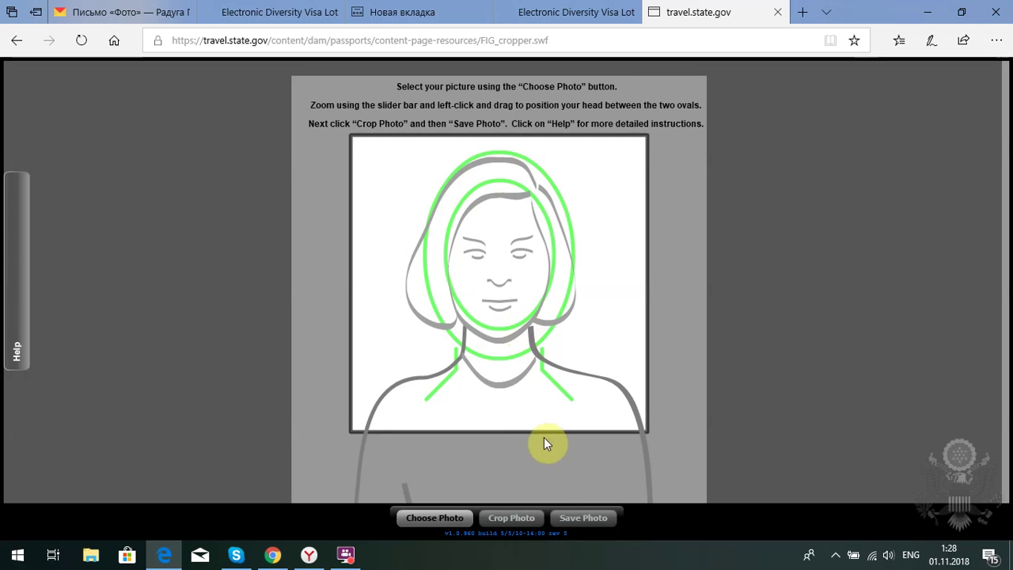
{"action": "left_click", "coordinate": [456, 518]}
Load the 2+5x5 photo and zoom it to about 0.70 so the head fits the ovals
{"action": "double_click", "coordinate": [188, 218]}
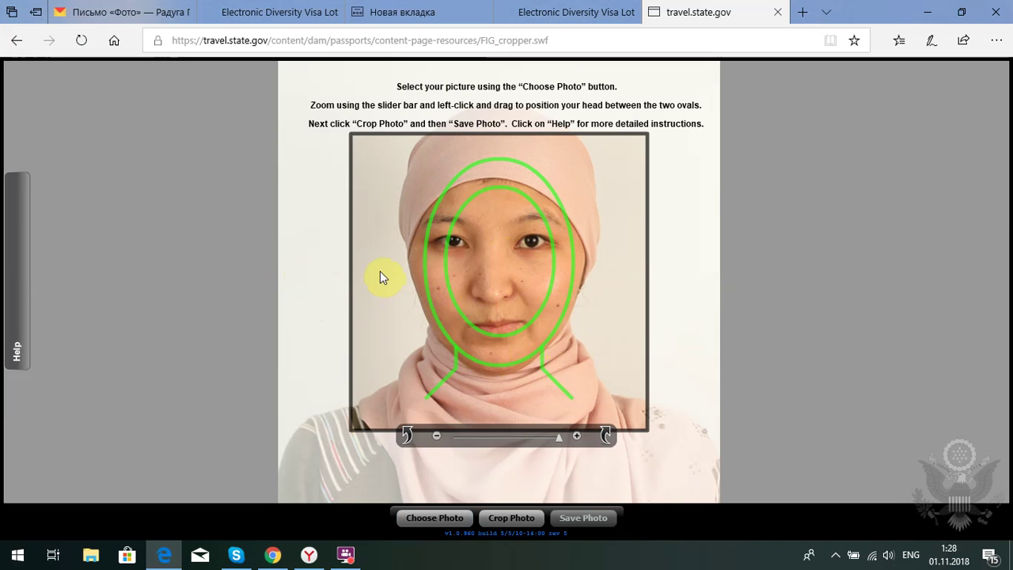
{"action": "left_click", "coordinate": [388, 297]}
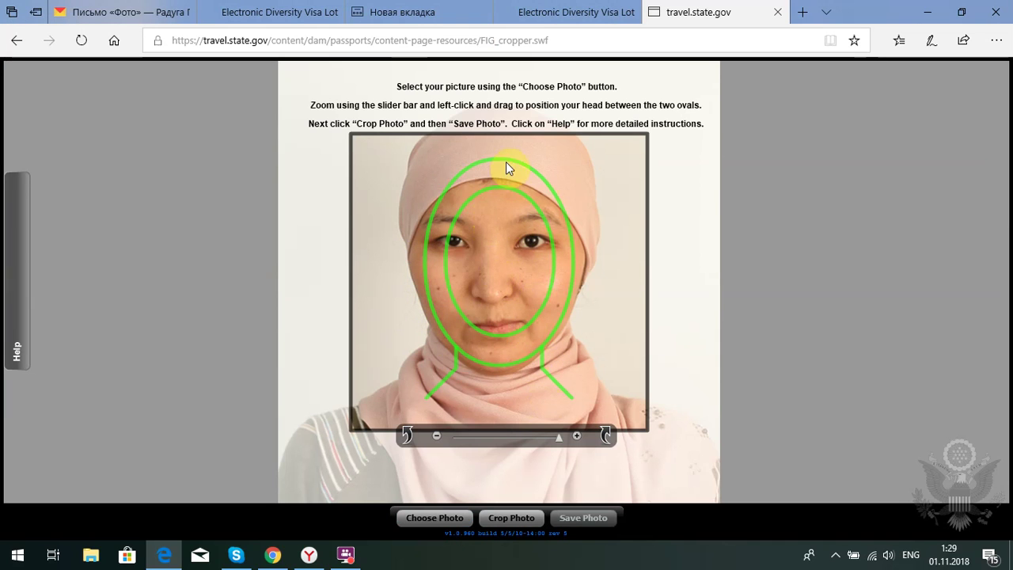
{"action": "left_click_drag", "start_coordinate": [556, 440], "coordinate": [517, 435]}
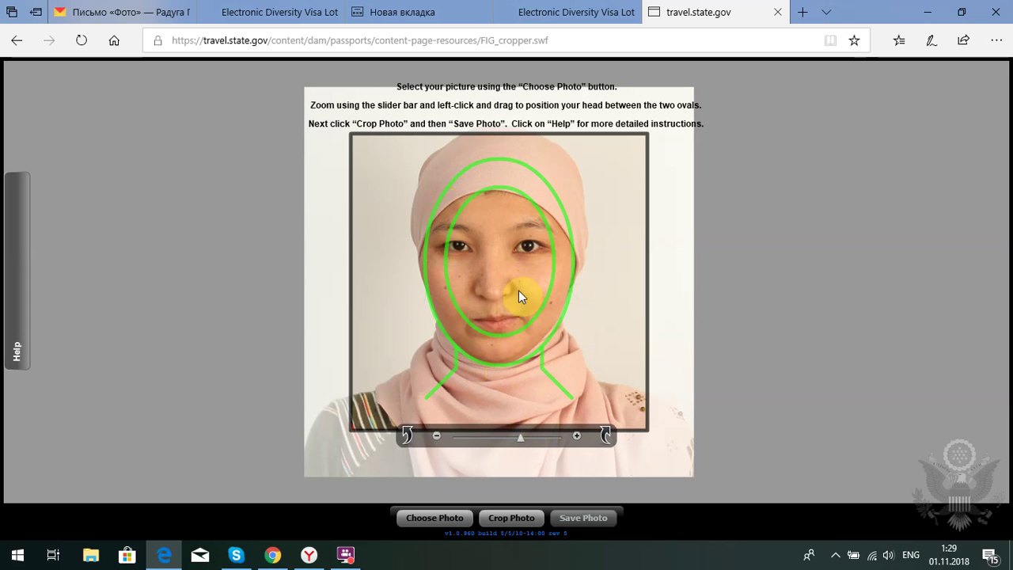
{"action": "left_click_drag", "start_coordinate": [519, 436], "coordinate": [467, 435]}
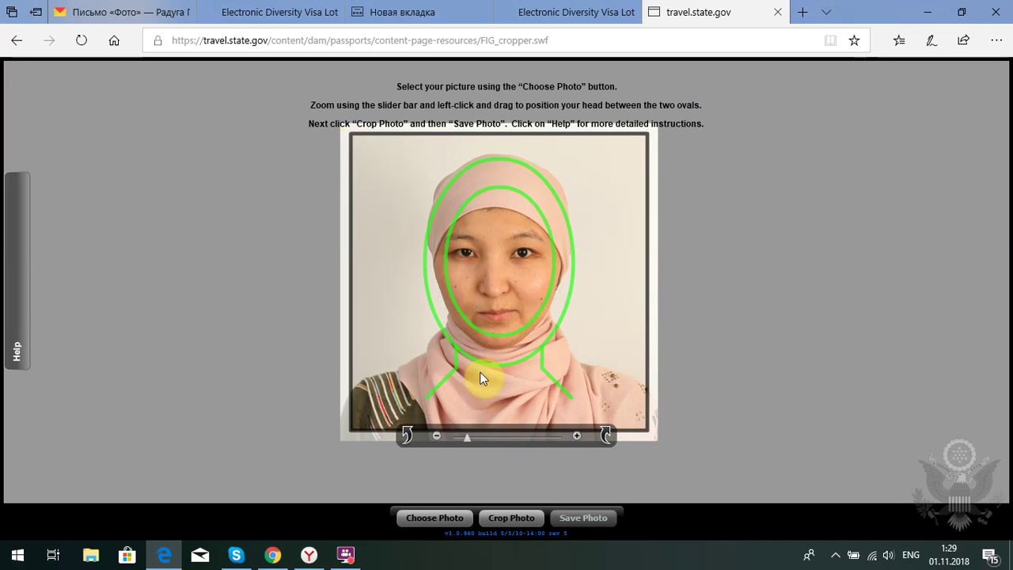
{"action": "left_click_drag", "start_coordinate": [466, 436], "coordinate": [461, 440]}
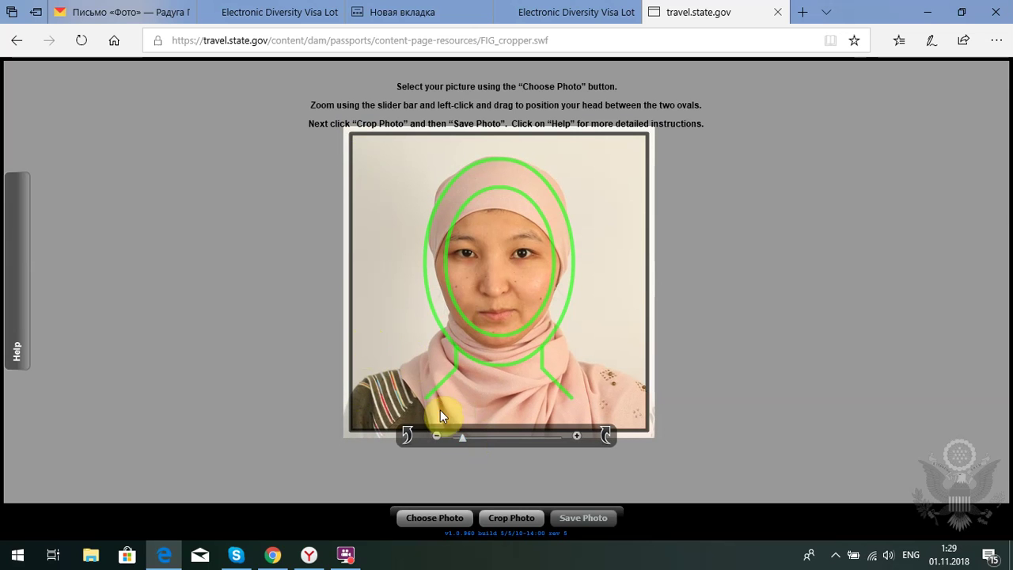
{"action": "left_click_drag", "start_coordinate": [460, 438], "coordinate": [463, 438]}
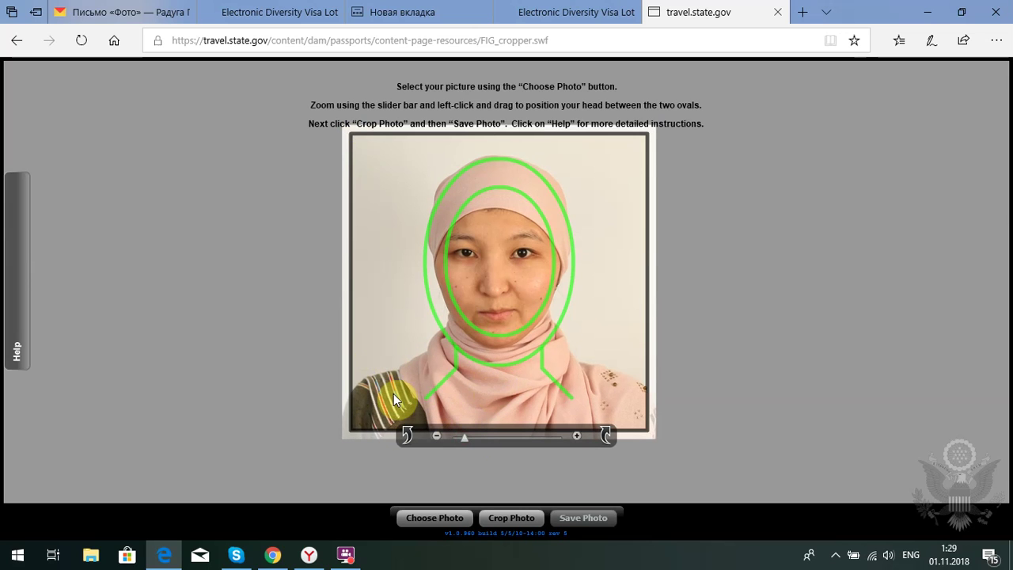
Crop the 2+5x5 photo and save it to the Desktop as CROPPED-2+5x5
{"action": "left_click", "coordinate": [512, 517]}
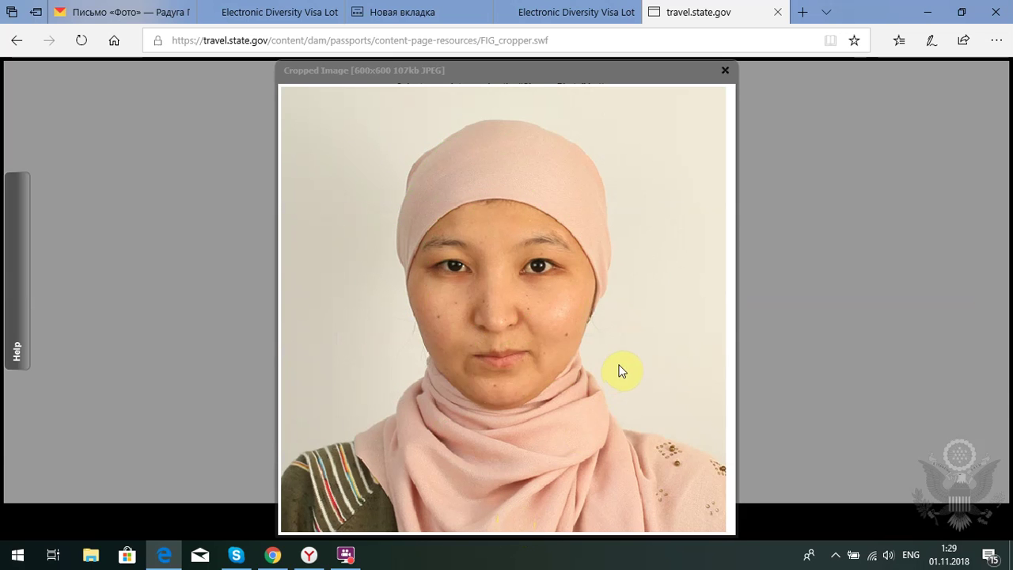
{"action": "left_click_drag", "start_coordinate": [623, 377], "coordinate": [462, 320]}
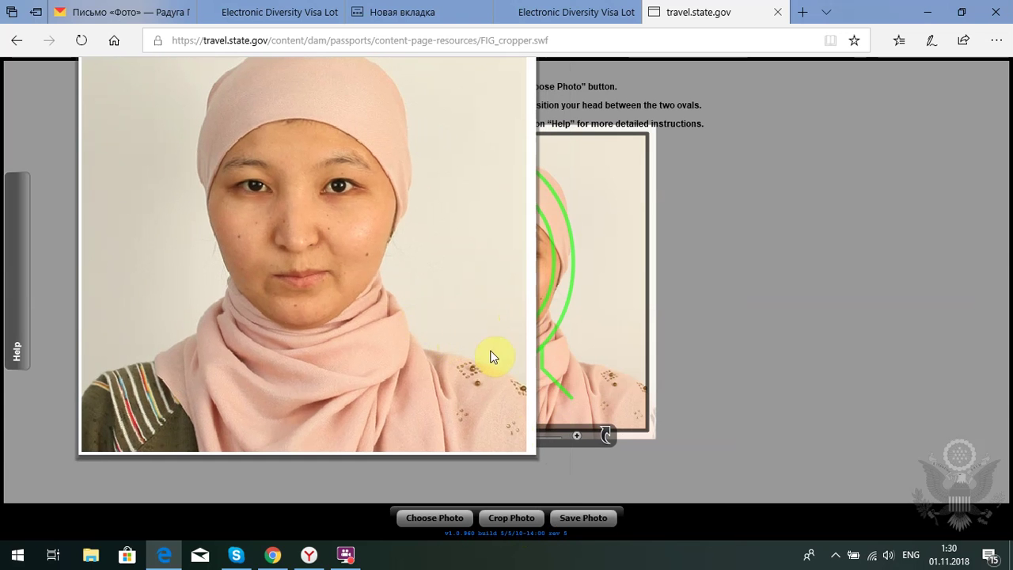
{"action": "left_click", "coordinate": [584, 519]}
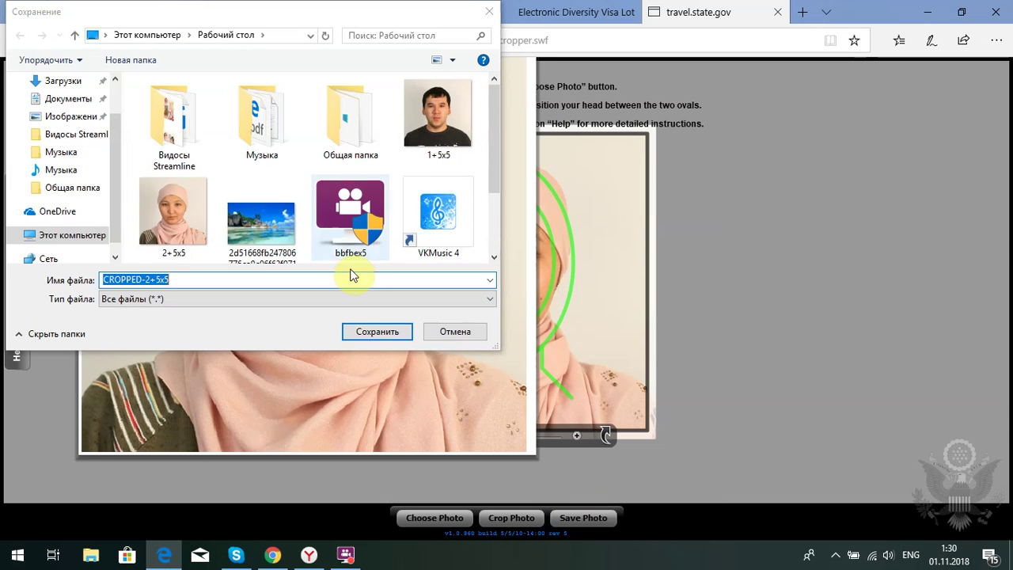
{"action": "scroll", "coordinate": [67, 128], "scroll_direction": "up", "scroll_amount": 1}
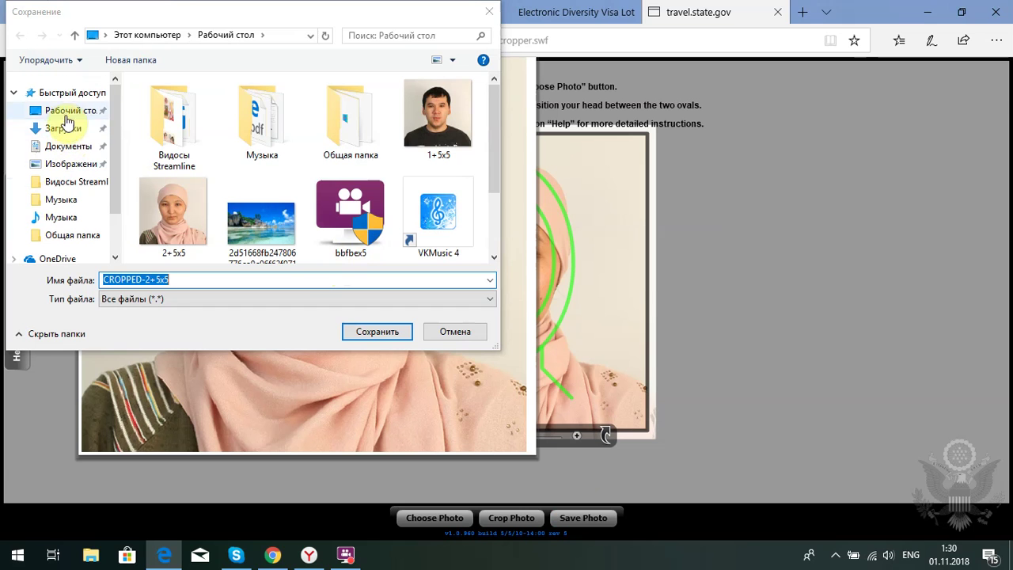
{"action": "left_click", "coordinate": [67, 110]}
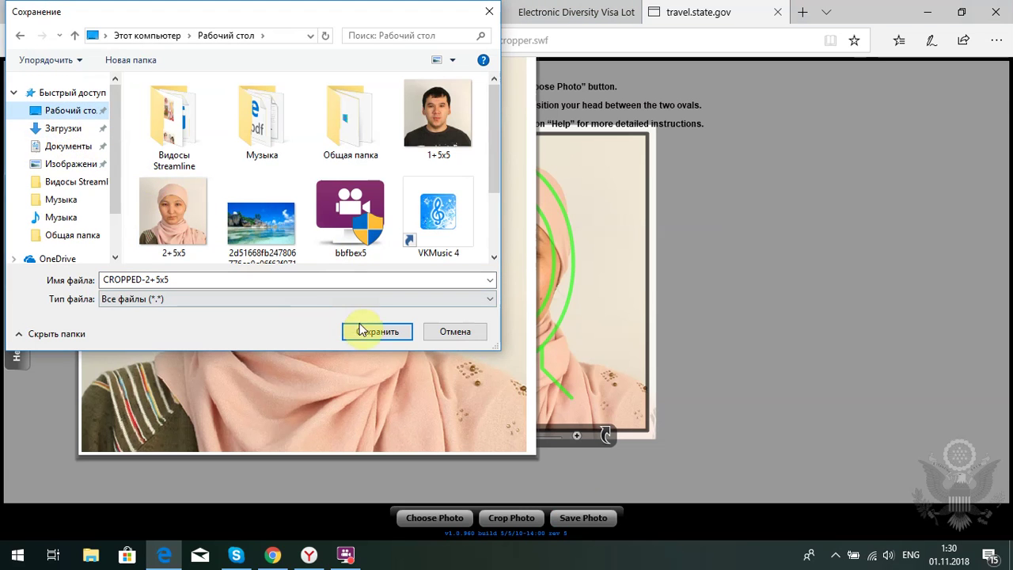
{"action": "left_click", "coordinate": [125, 283]}
{"action": "left_click", "coordinate": [150, 300]}
{"action": "left_click", "coordinate": [378, 332]}
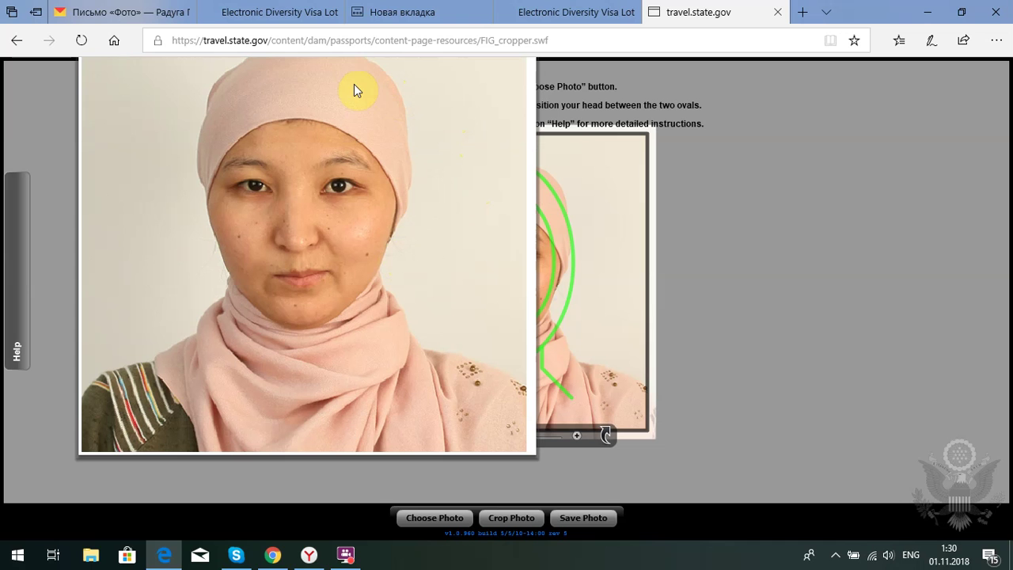
Return to the Electronic Diversity Visa tab and choose Begin Entry in the Entry Form section
{"action": "left_click", "coordinate": [443, 17]}
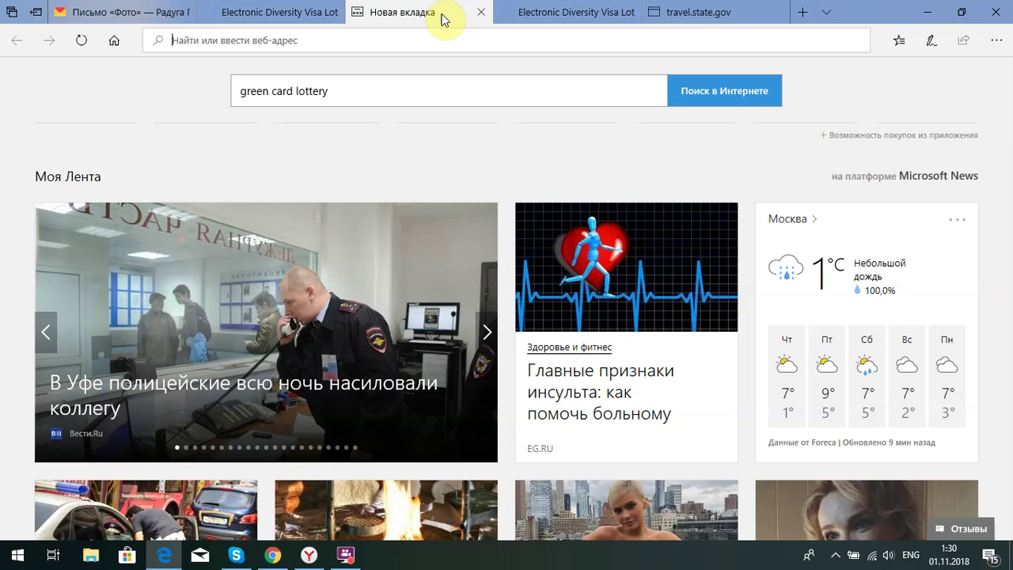
{"action": "left_click", "coordinate": [564, 16]}
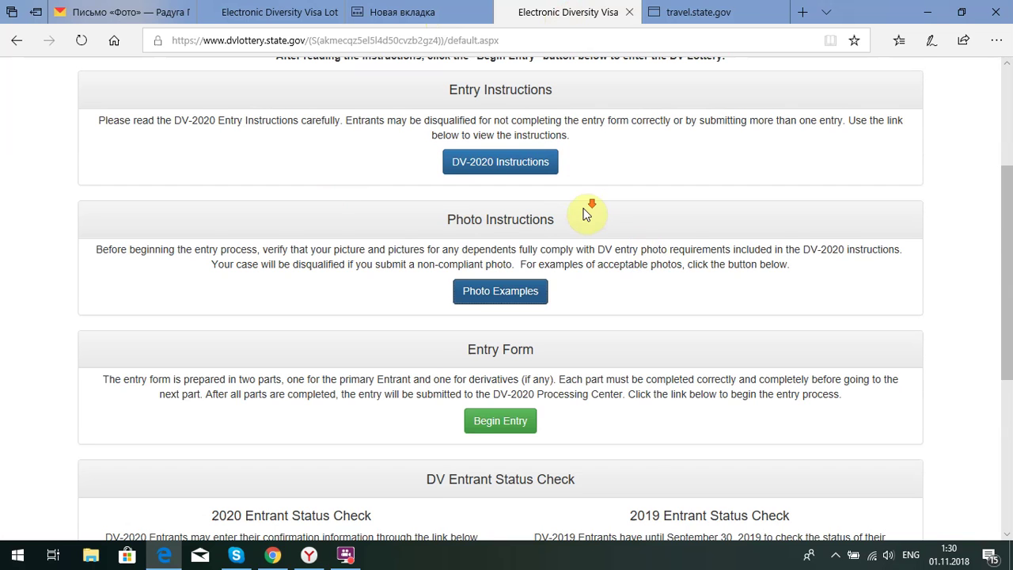
{"action": "scroll", "coordinate": [581, 238], "scroll_direction": "down", "scroll_amount": 2}
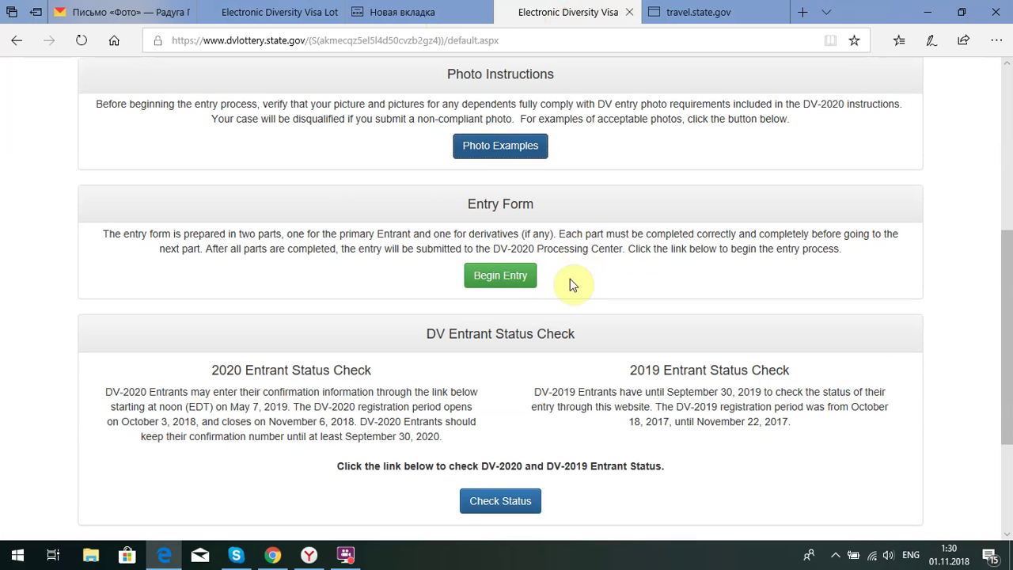
{"action": "left_click", "coordinate": [511, 285]}
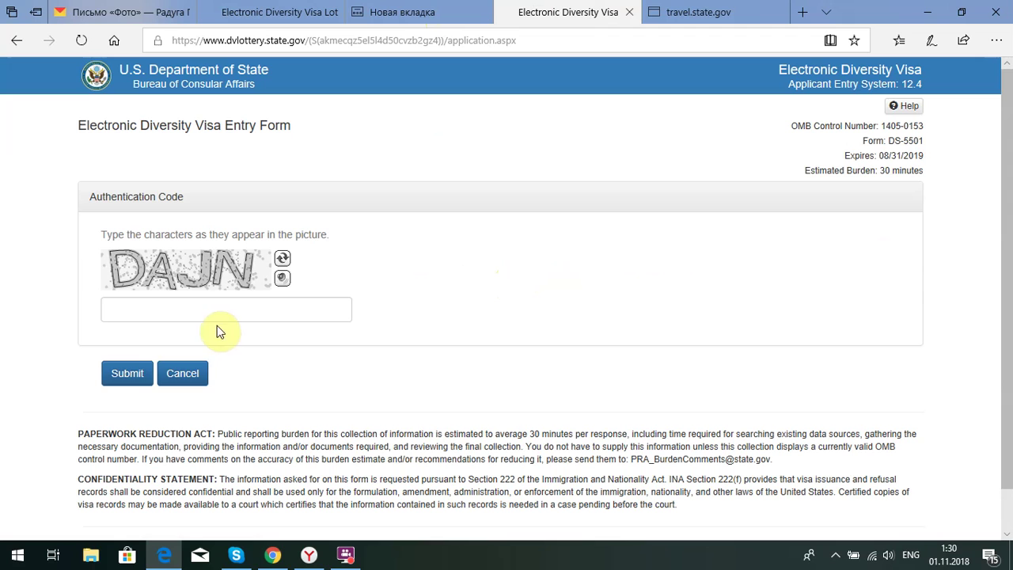
Enter the captcha characters shown in the picture and submit the authentication code
{"action": "left_click", "coordinate": [166, 308]}
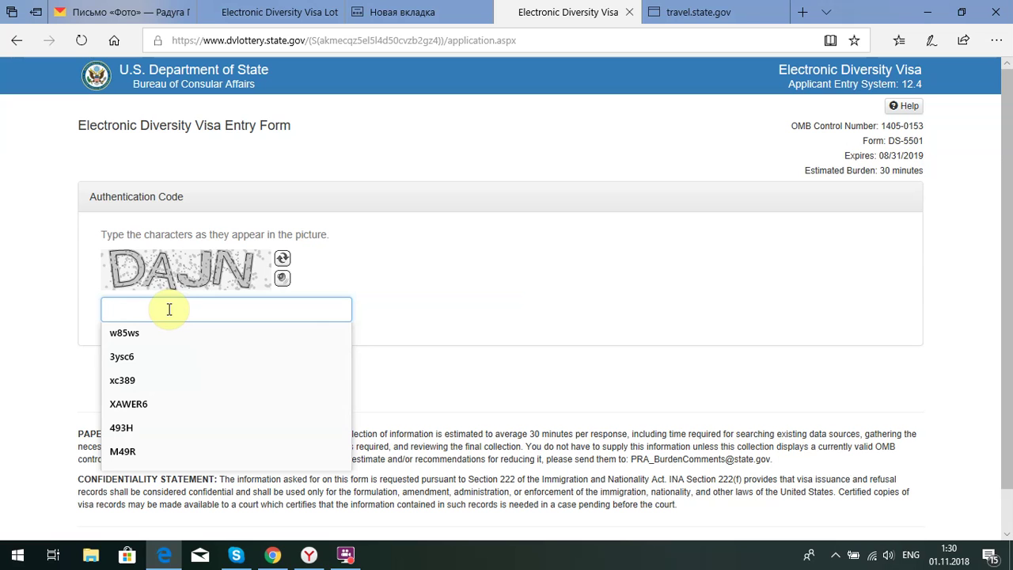
{"action": "type", "text": "DA"}
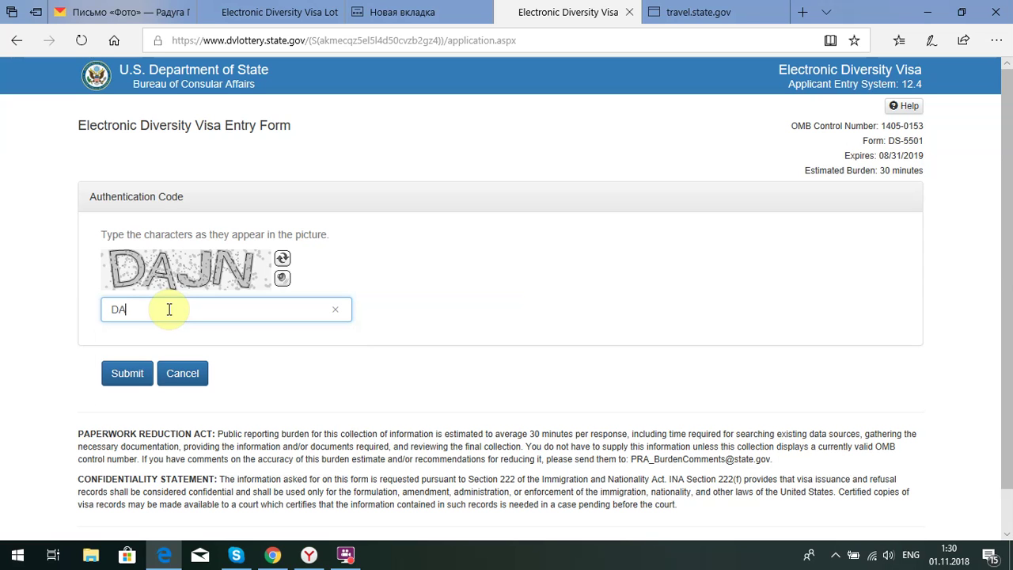
{"action": "type", "text": "JN"}
{"action": "left_click", "coordinate": [129, 374]}
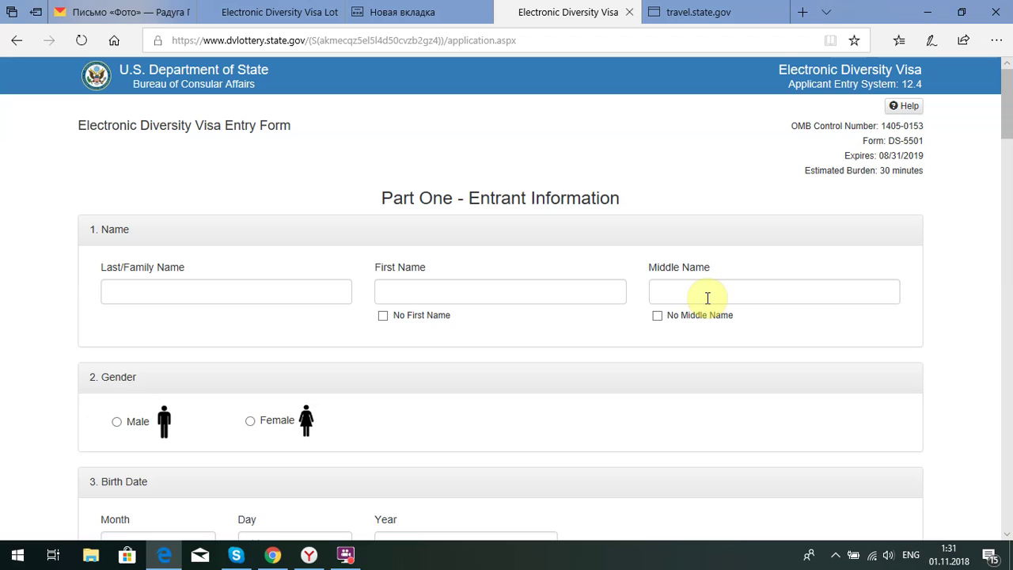
Fill in the entrant's last name, first name and middle name in the Name fields
{"action": "left_click", "coordinate": [255, 290]}
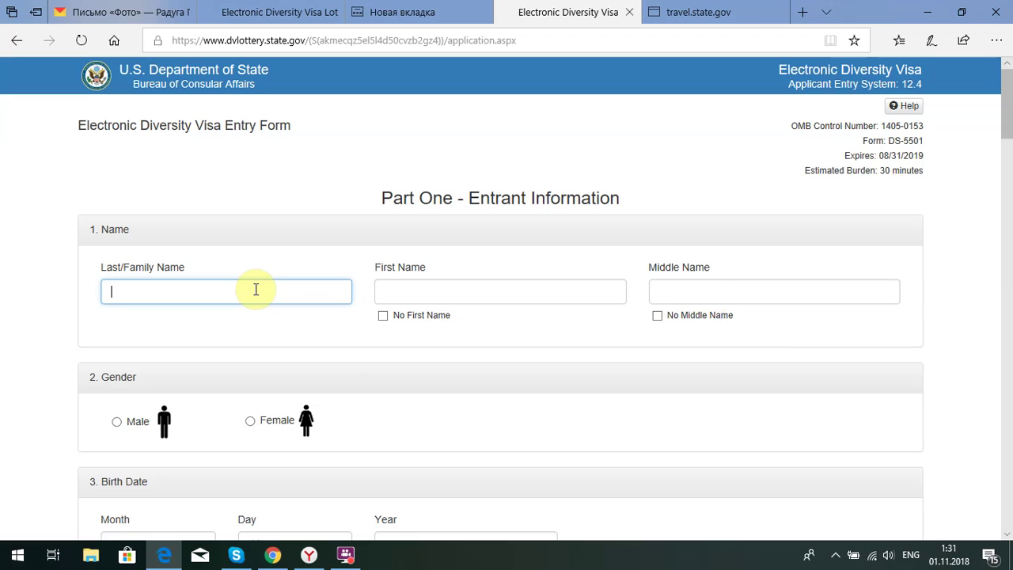
{"action": "left_click", "coordinate": [256, 290]}
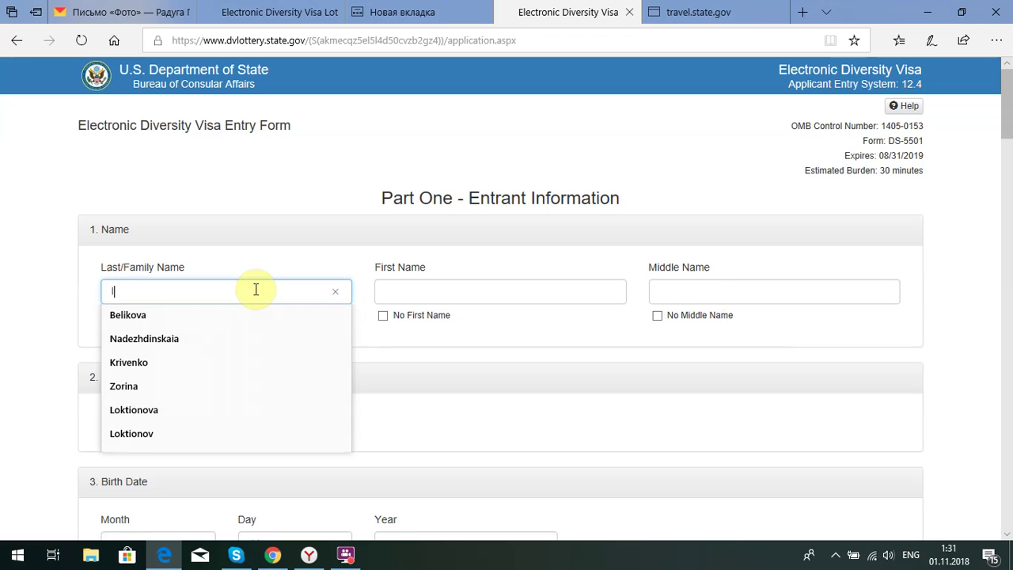
{"action": "left_click", "coordinate": [434, 295]}
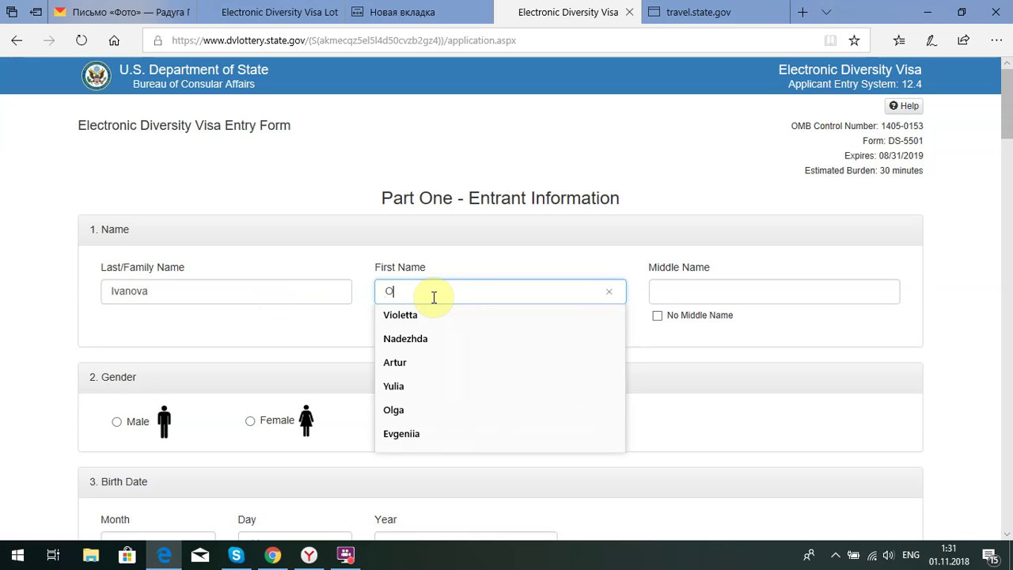
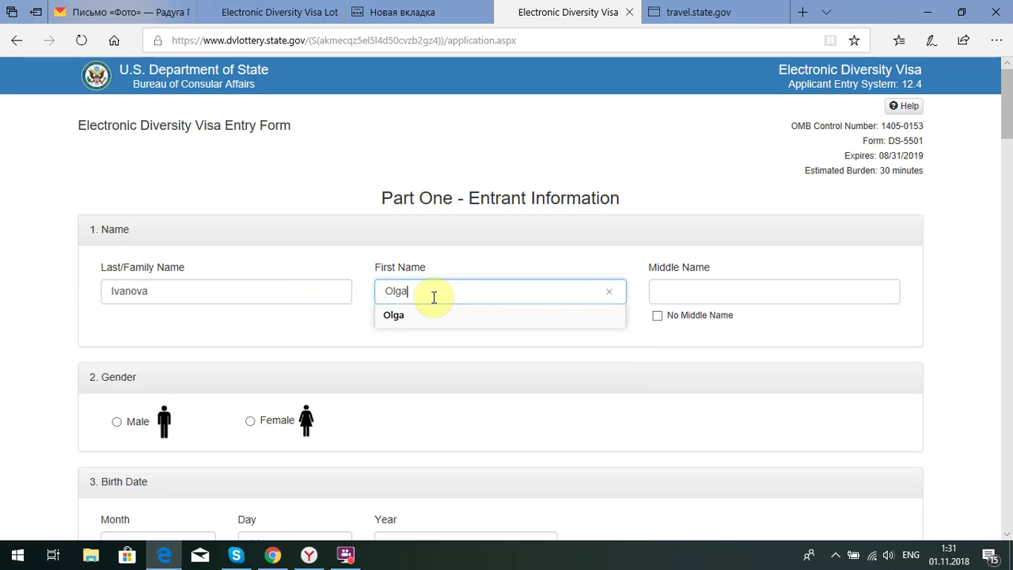
{"action": "left_click", "coordinate": [701, 293]}
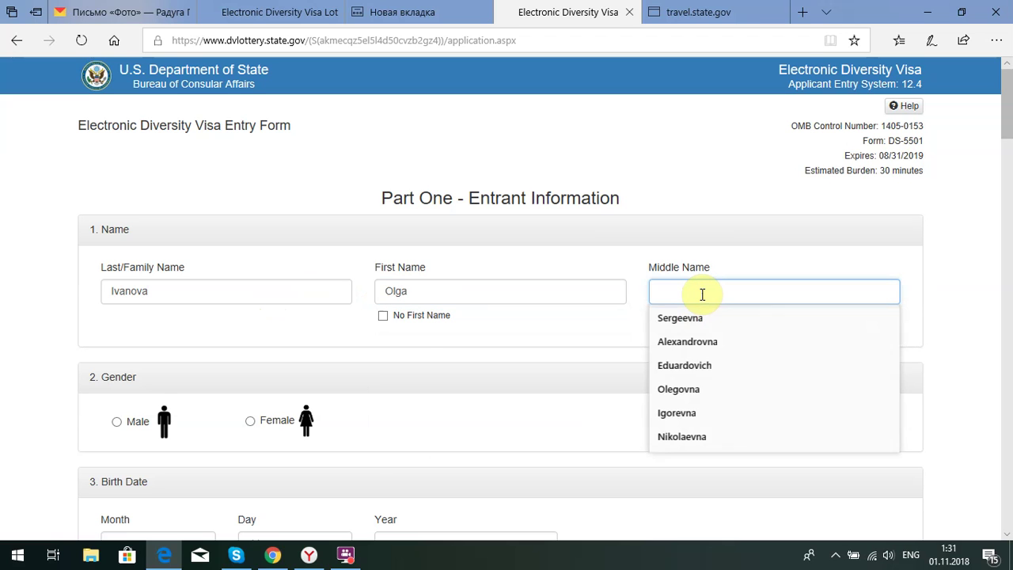
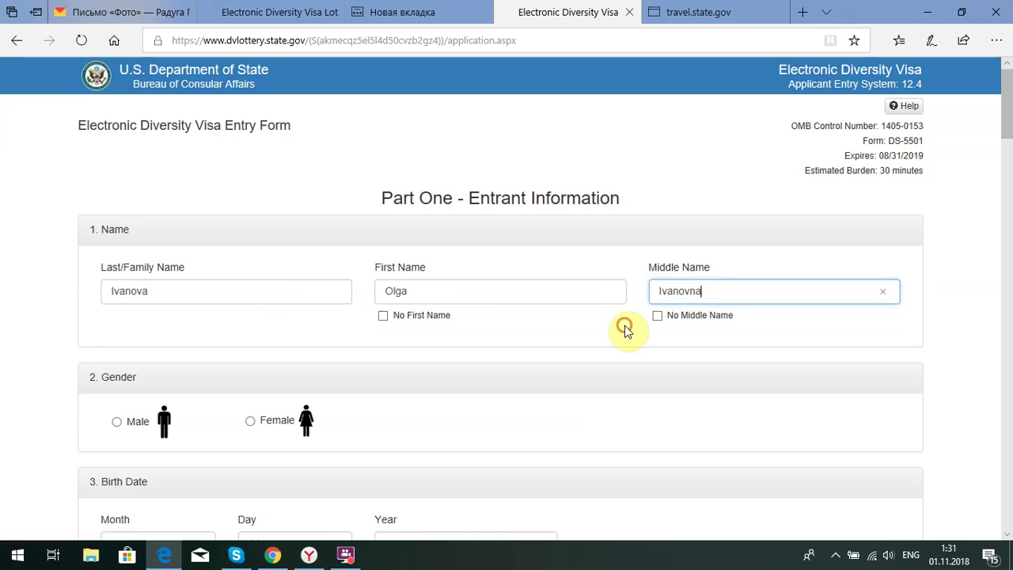
{"action": "key", "text": "Tab"}
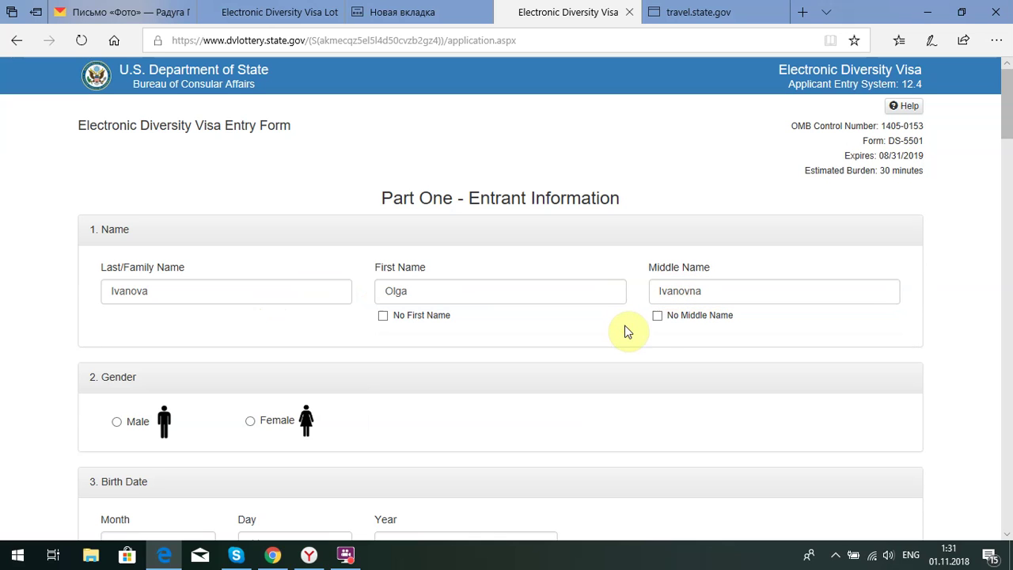
Set the entrant's gender to Female and move down to the birth date fields
{"action": "left_click", "coordinate": [308, 309]}
{"action": "scroll", "coordinate": [308, 309], "scroll_direction": "down", "scroll_amount": 1}
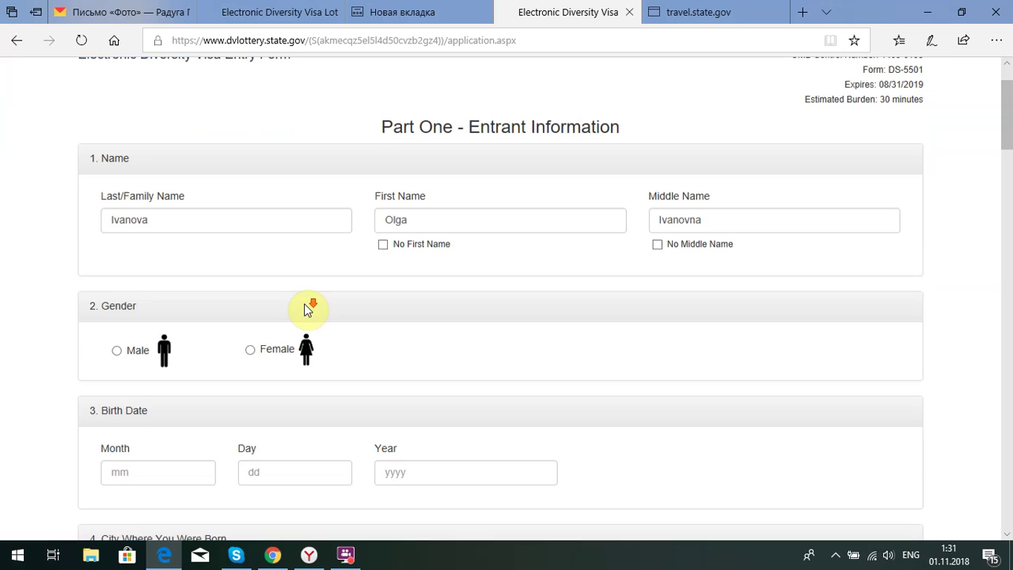
{"action": "left_click", "coordinate": [250, 350]}
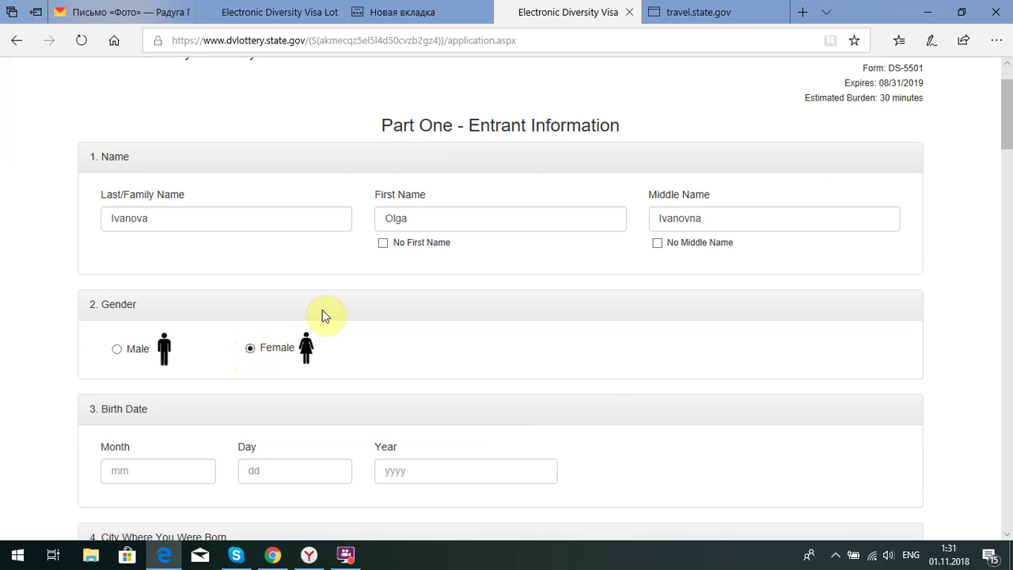
{"action": "scroll", "coordinate": [322, 310], "scroll_direction": "down", "scroll_amount": 1}
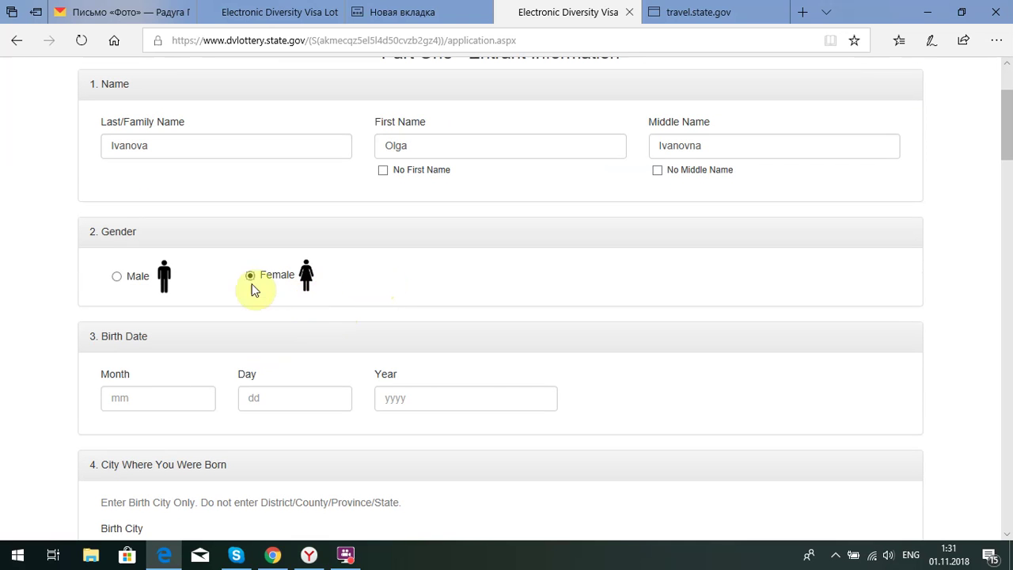
{"action": "scroll", "coordinate": [382, 273], "scroll_direction": "down", "scroll_amount": 1}
{"action": "left_click", "coordinate": [293, 326]}
{"action": "type", "text": "10"}
{"action": "left_click", "coordinate": [119, 325]}
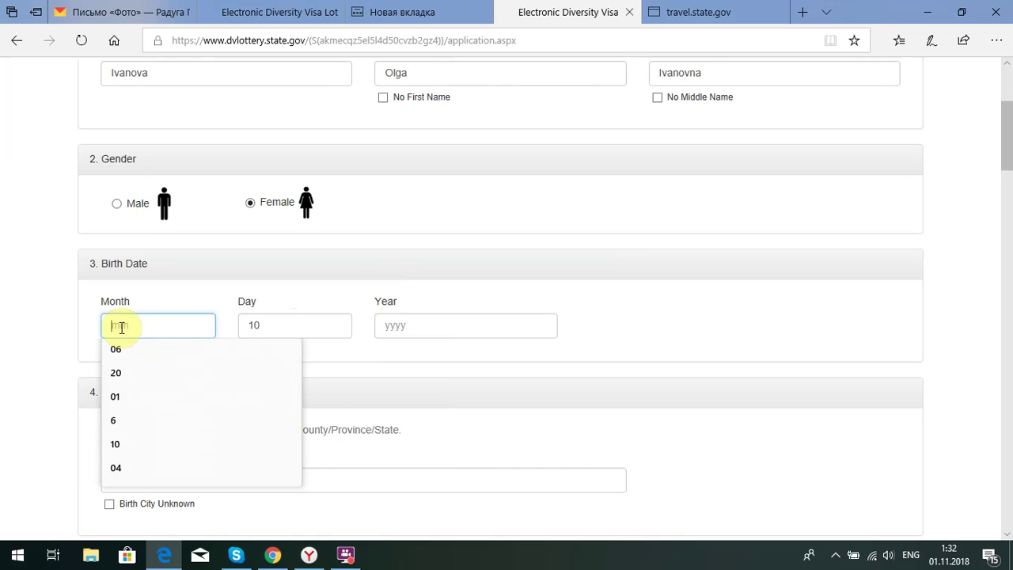
{"action": "type", "text": "05"}
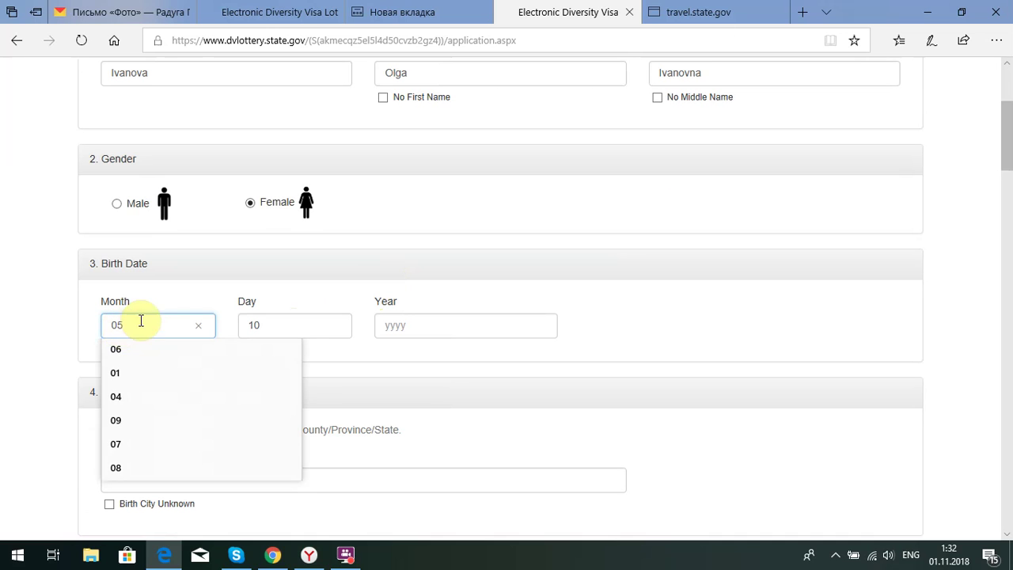
{"action": "left_click", "coordinate": [222, 297]}
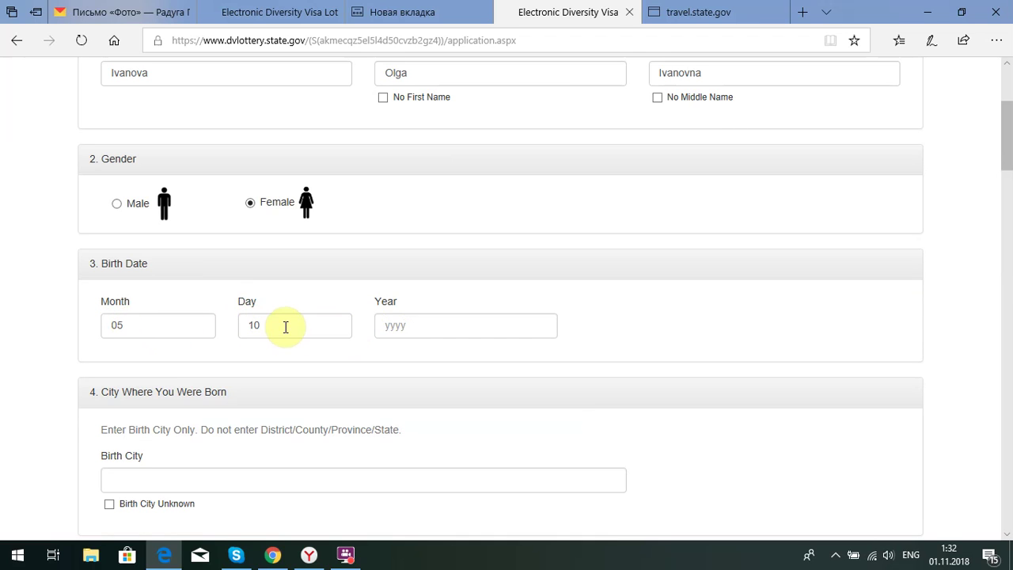
{"action": "left_click", "coordinate": [412, 327]}
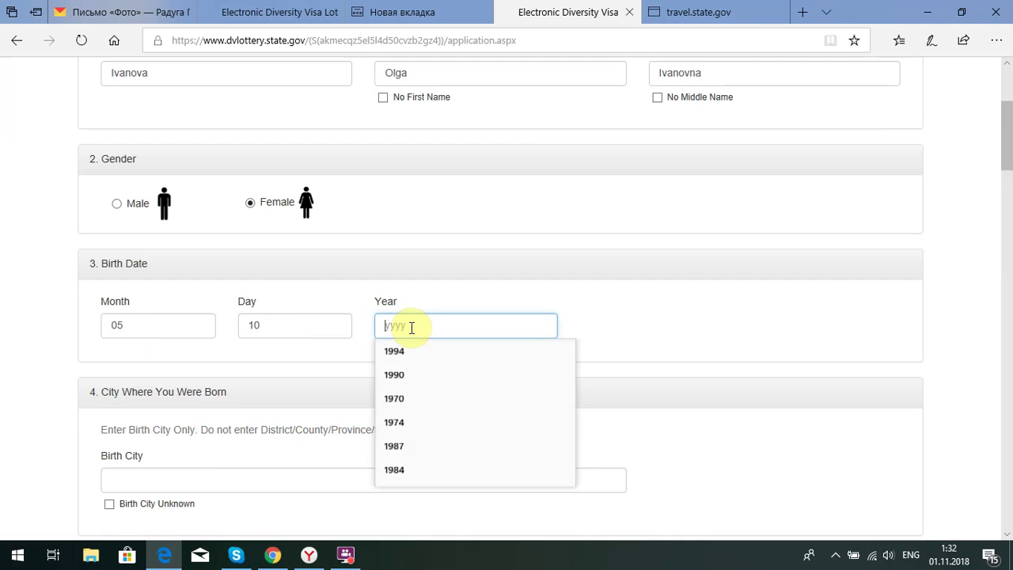
{"action": "type", "text": "19"}
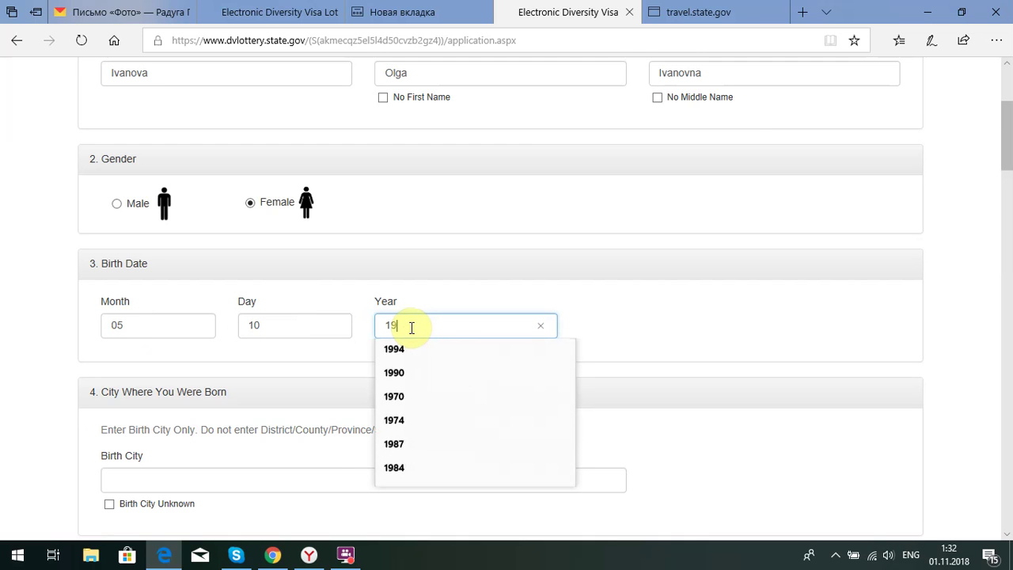
{"action": "type", "text": "85"}
{"action": "left_click", "coordinate": [363, 315]}
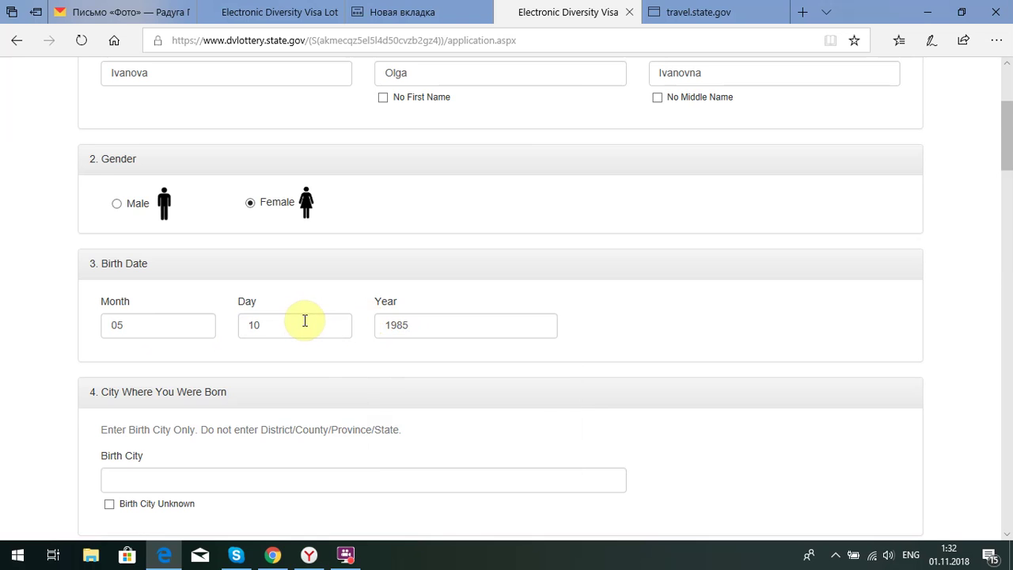
{"action": "scroll", "coordinate": [309, 337], "scroll_direction": "down", "scroll_amount": 1}
{"action": "scroll", "coordinate": [308, 336], "scroll_direction": "down", "scroll_amount": 1}
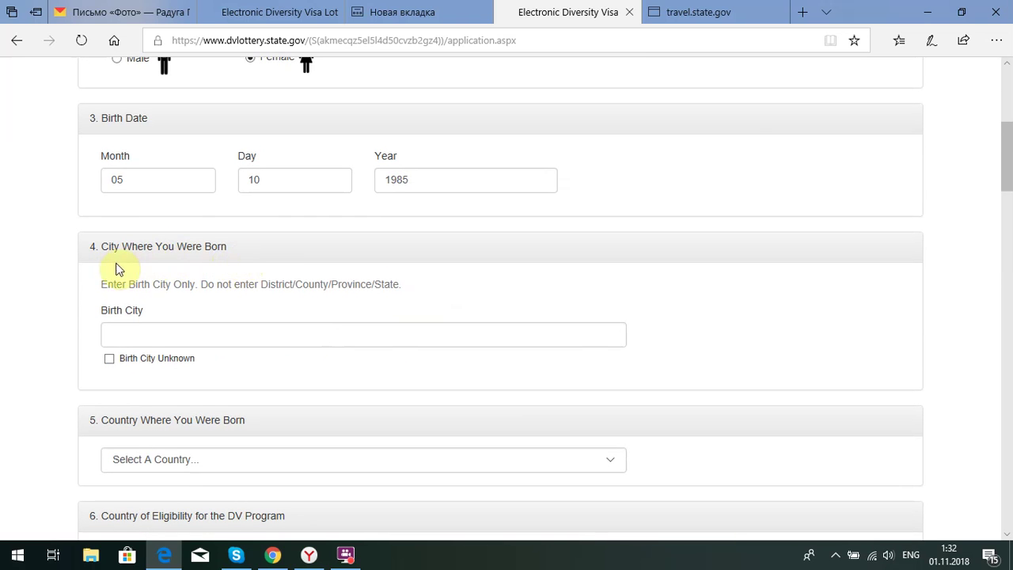
Fill in Moscow as the birth city from the autofill suggestions
{"action": "scroll", "coordinate": [255, 276], "scroll_direction": "down", "scroll_amount": 1}
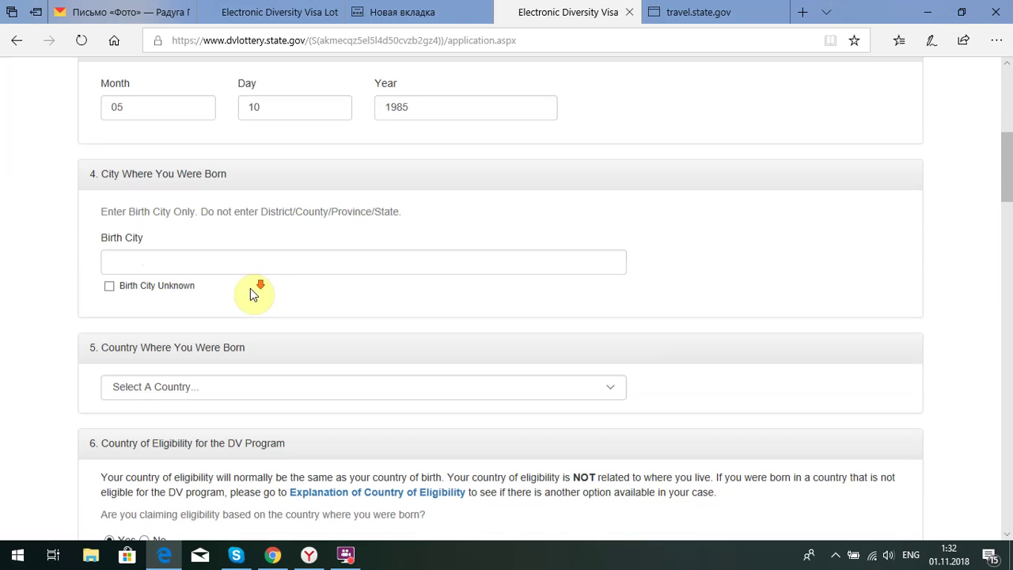
{"action": "left_click", "coordinate": [227, 262]}
{"action": "left_click", "coordinate": [226, 263]}
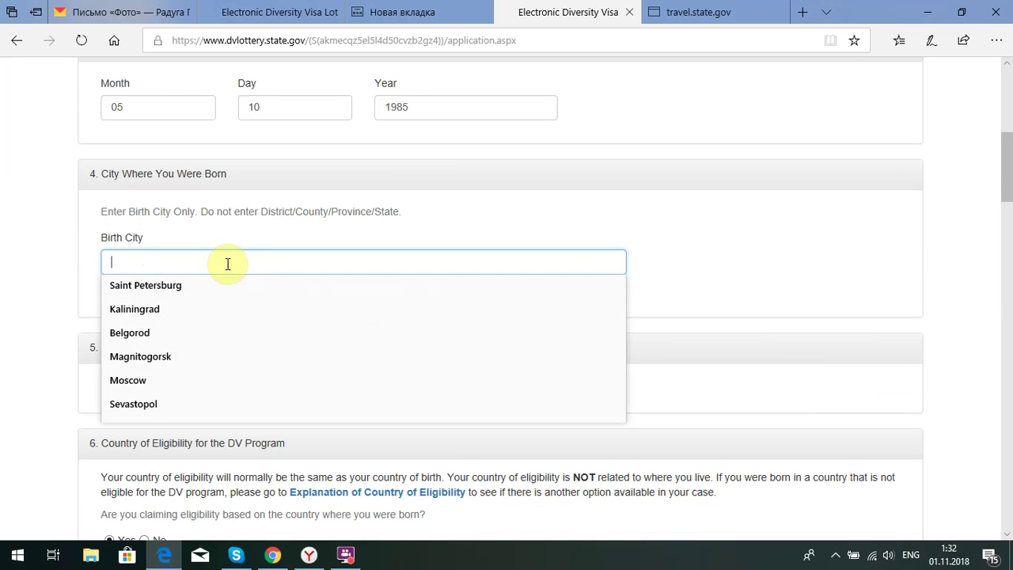
{"action": "left_click", "coordinate": [131, 380]}
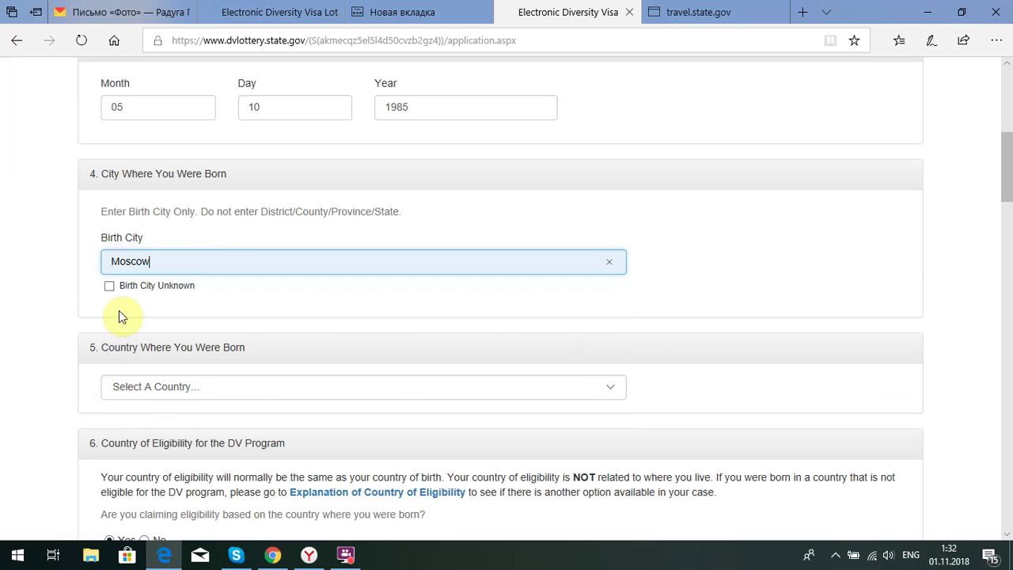
Select Russia as the country where you were born
{"action": "scroll", "coordinate": [119, 288], "scroll_direction": "down", "scroll_amount": 1}
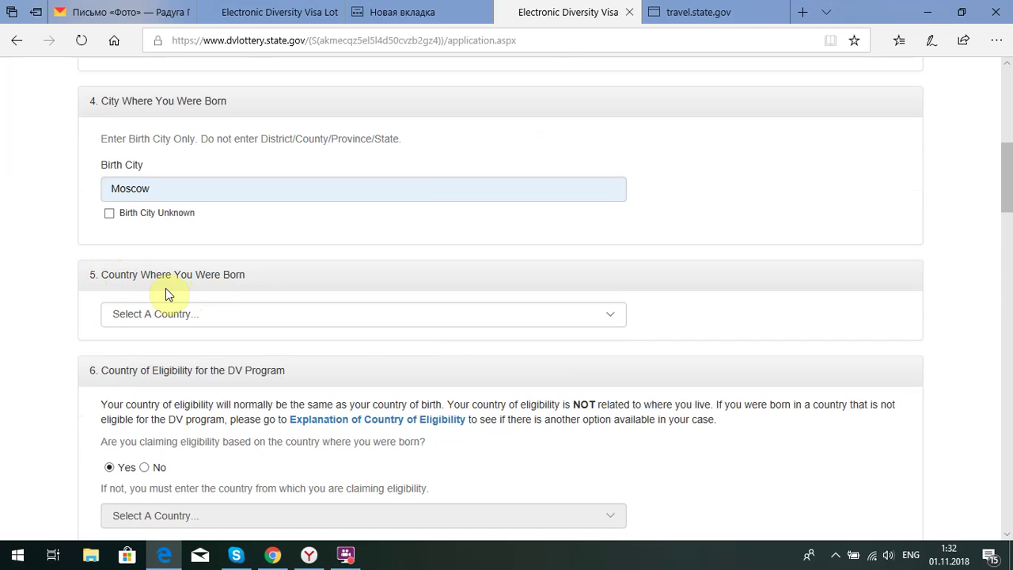
{"action": "left_click", "coordinate": [610, 316]}
{"action": "scroll", "coordinate": [356, 265], "scroll_direction": "down", "scroll_amount": 10}
{"action": "scroll", "coordinate": [334, 263], "scroll_direction": "down", "scroll_amount": 12}
{"action": "scroll", "coordinate": [289, 273], "scroll_direction": "down", "scroll_amount": 20}
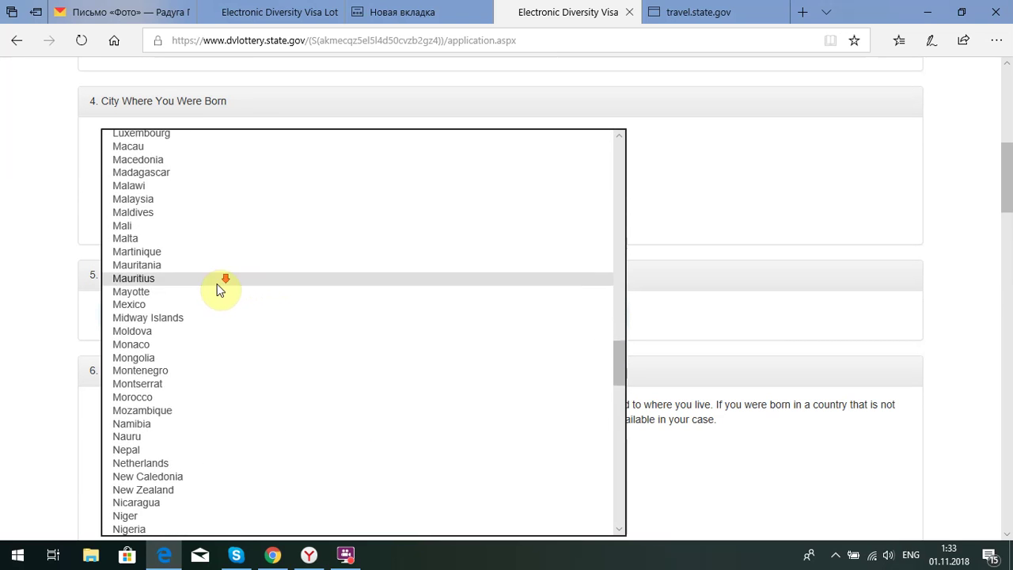
{"action": "scroll", "coordinate": [213, 287], "scroll_direction": "down", "scroll_amount": 12}
{"action": "left_click", "coordinate": [139, 348]}
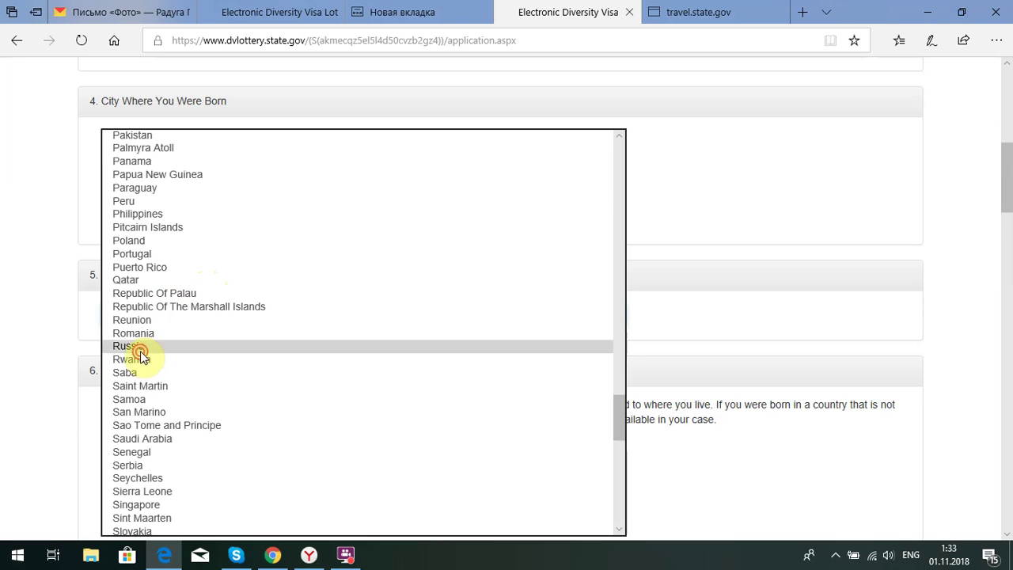
{"action": "left_click", "coordinate": [87, 321]}
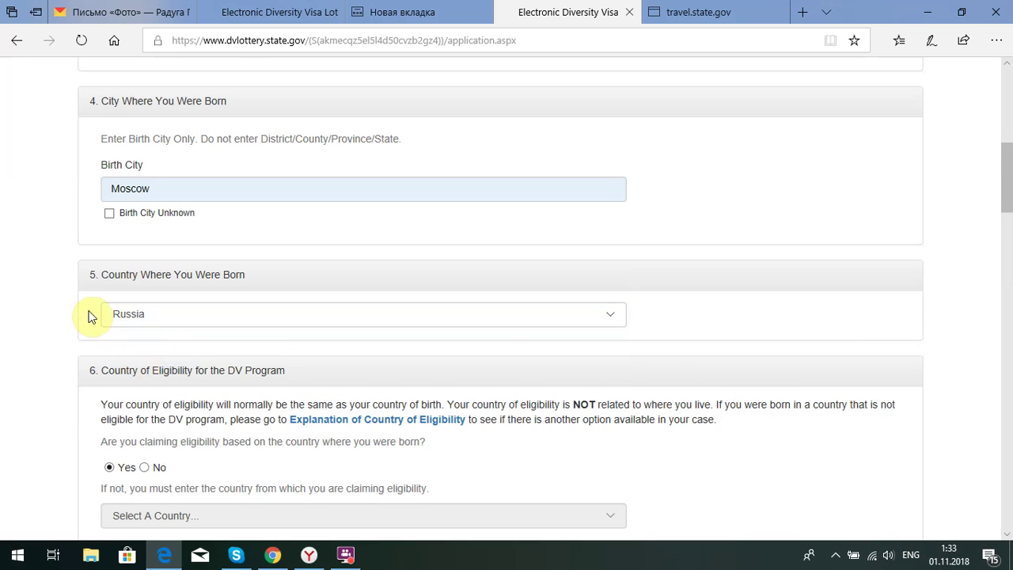
{"action": "scroll", "coordinate": [87, 320], "scroll_direction": "down", "scroll_amount": 1}
{"action": "scroll", "coordinate": [100, 312], "scroll_direction": "down", "scroll_amount": 1}
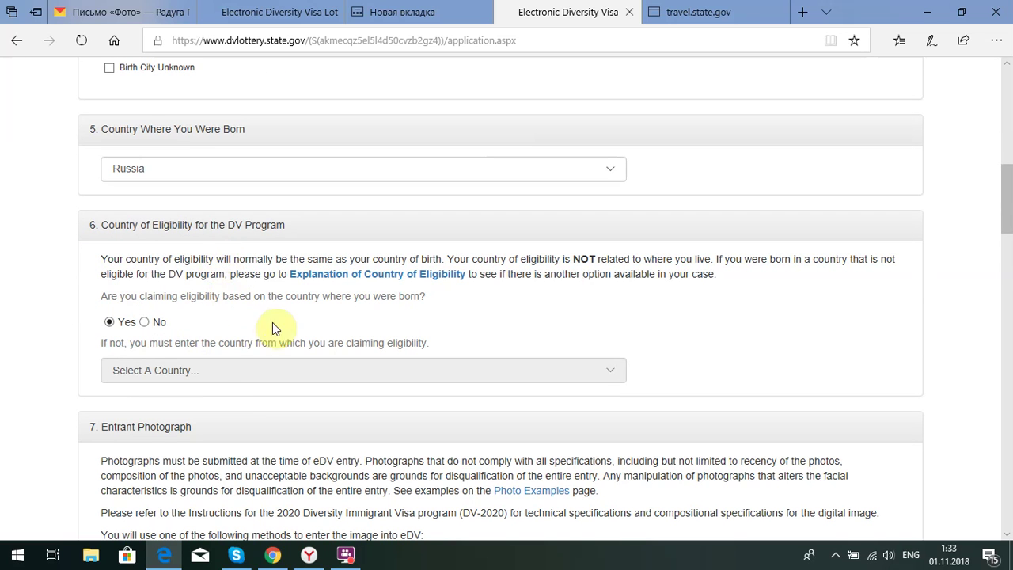
{"action": "left_click", "coordinate": [143, 323]}
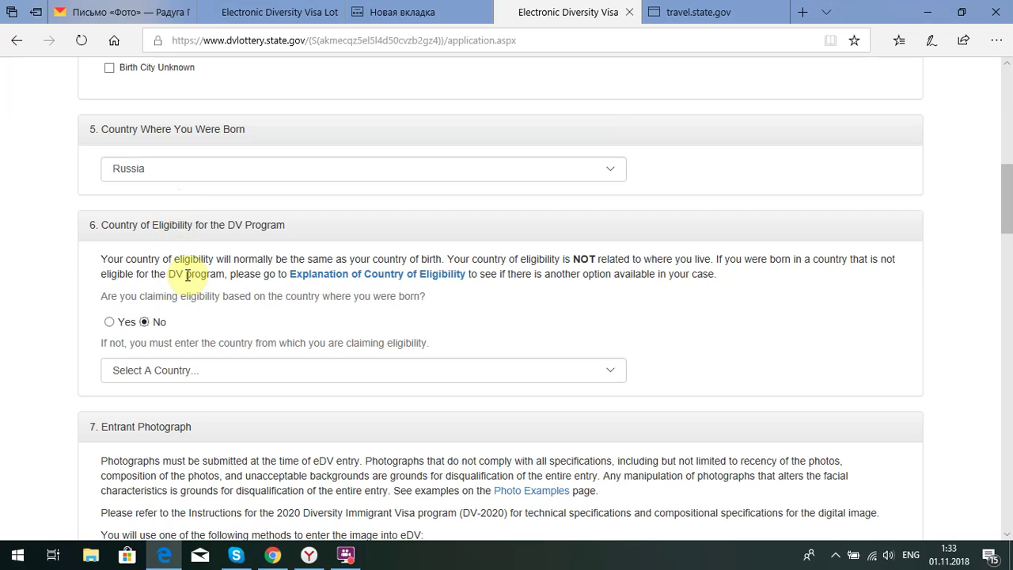
{"action": "left_click", "coordinate": [110, 322]}
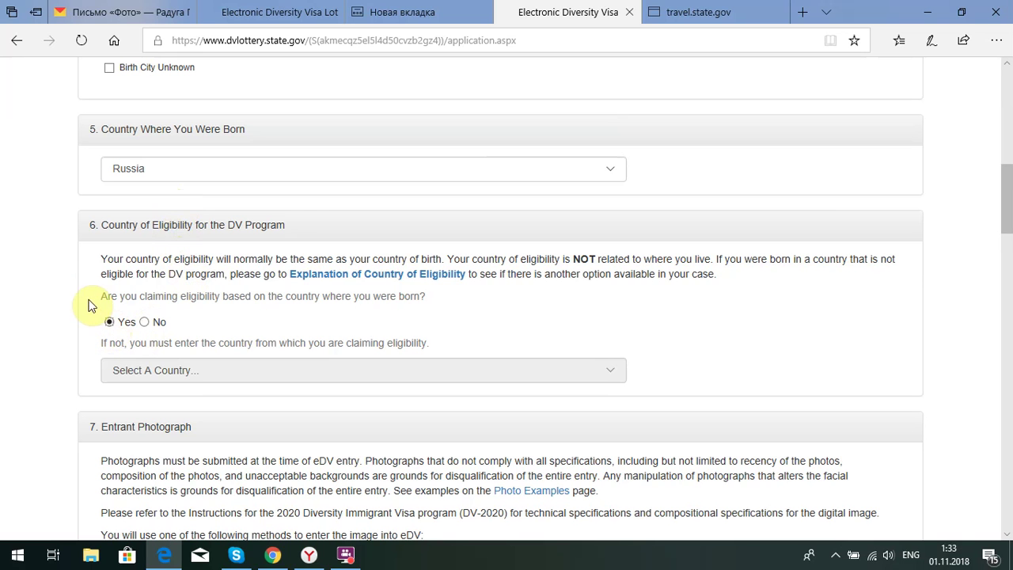
{"action": "scroll", "coordinate": [106, 282], "scroll_direction": "down", "scroll_amount": 2}
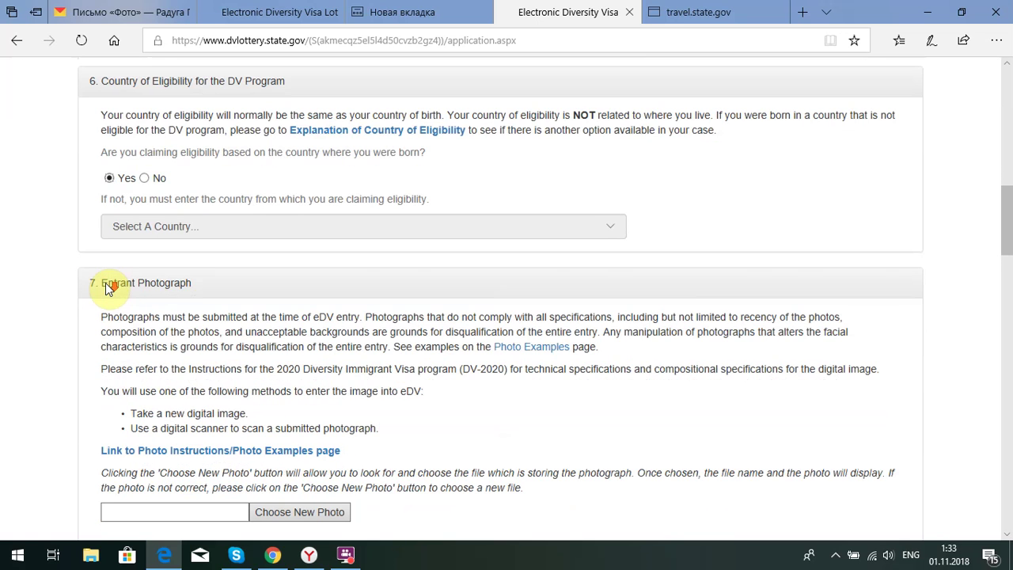
{"action": "scroll", "coordinate": [118, 253], "scroll_direction": "down", "scroll_amount": 1}
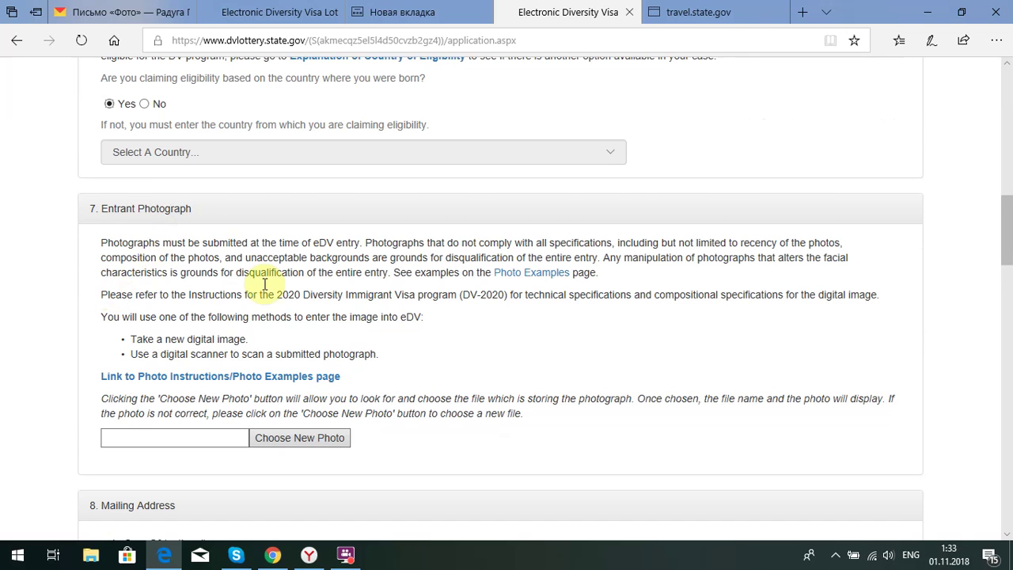
{"action": "scroll", "coordinate": [253, 246], "scroll_direction": "down", "scroll_amount": 1}
Attach CROPPED-2+5x5.jpg as the entrant photograph so its preview appears
{"action": "left_click", "coordinate": [291, 370]}
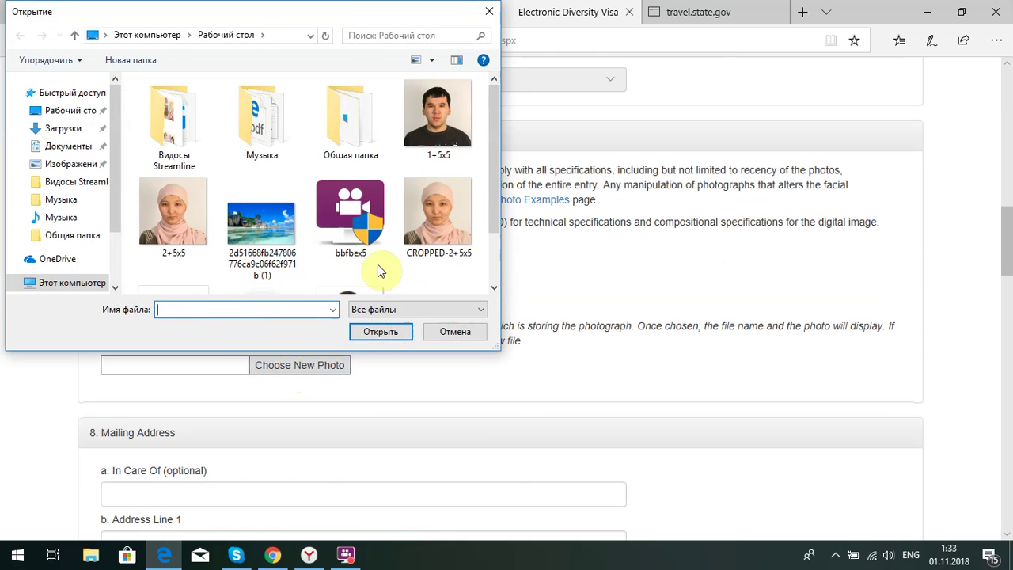
{"action": "double_click", "coordinate": [443, 211]}
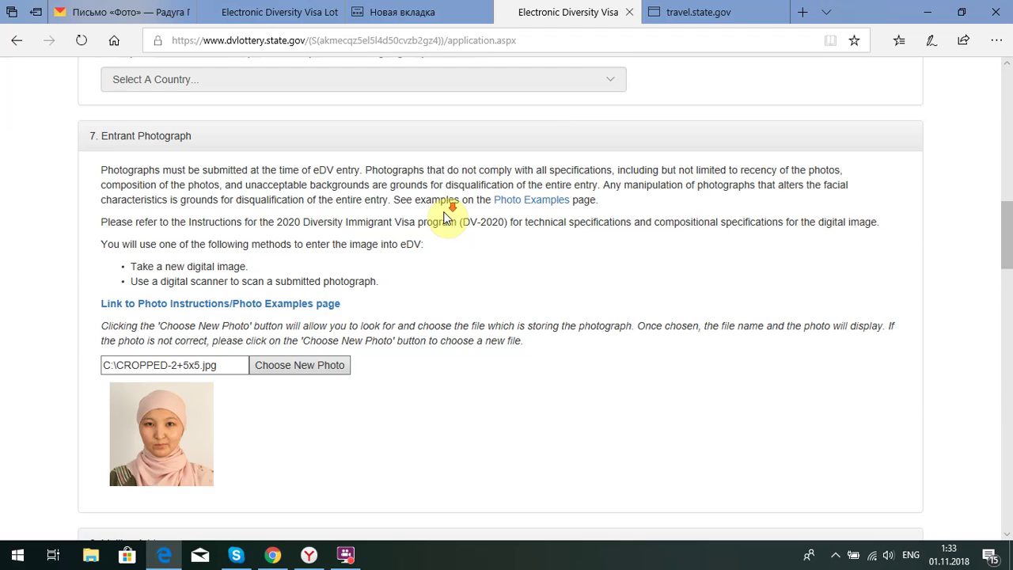
{"action": "scroll", "coordinate": [444, 220], "scroll_direction": "down", "scroll_amount": 3}
{"action": "scroll", "coordinate": [443, 222], "scroll_direction": "down", "scroll_amount": 1}
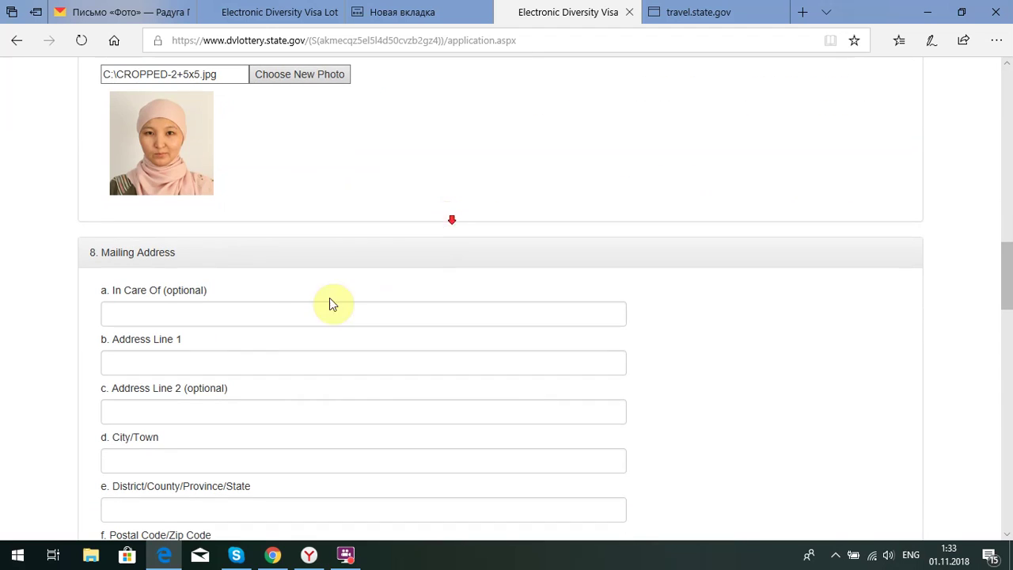
Fill In Care Of and Address Lines 1–2 with the suggested street, house, block and apartment
{"action": "left_click", "coordinate": [241, 316]}
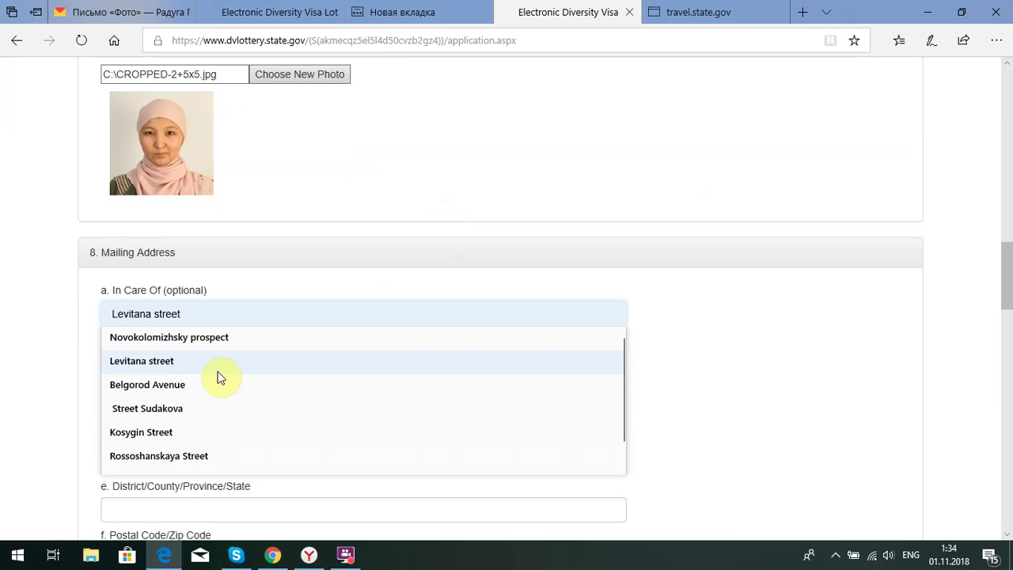
{"action": "left_click", "coordinate": [192, 341]}
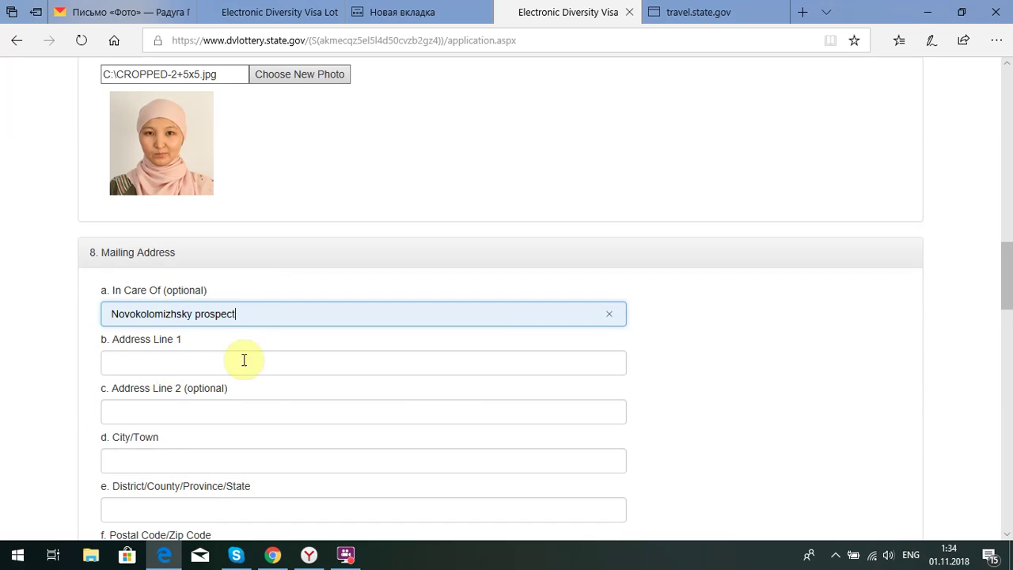
{"action": "scroll", "coordinate": [168, 335], "scroll_direction": "down", "scroll_amount": 1}
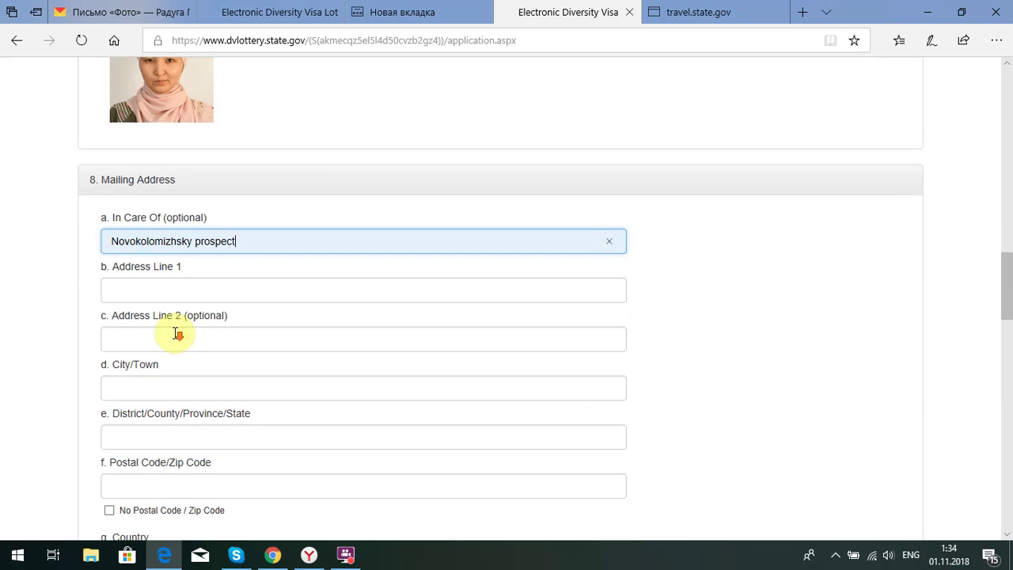
{"action": "left_click", "coordinate": [188, 288]}
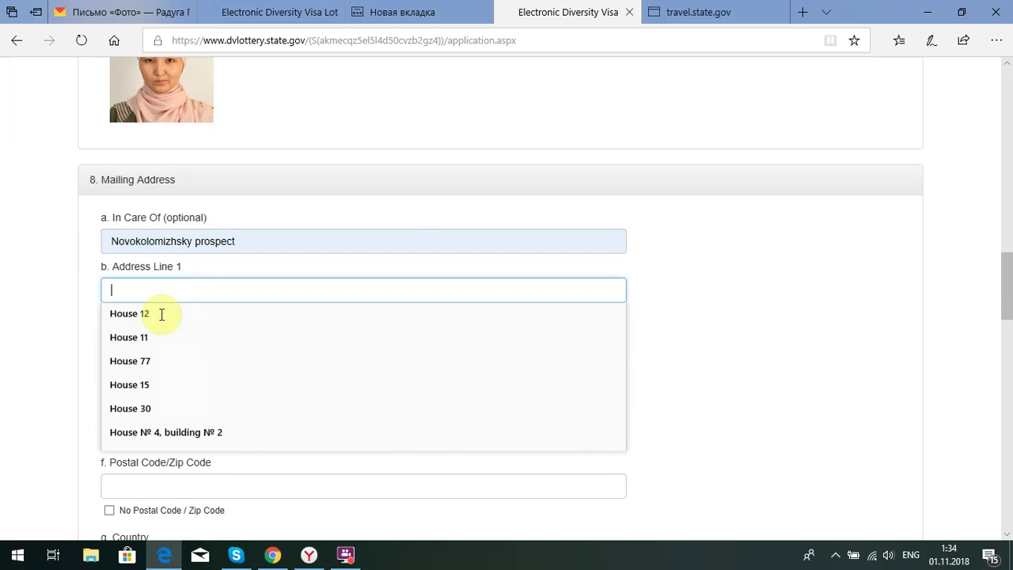
{"action": "left_click", "coordinate": [139, 335]}
{"action": "left_click", "coordinate": [151, 341]}
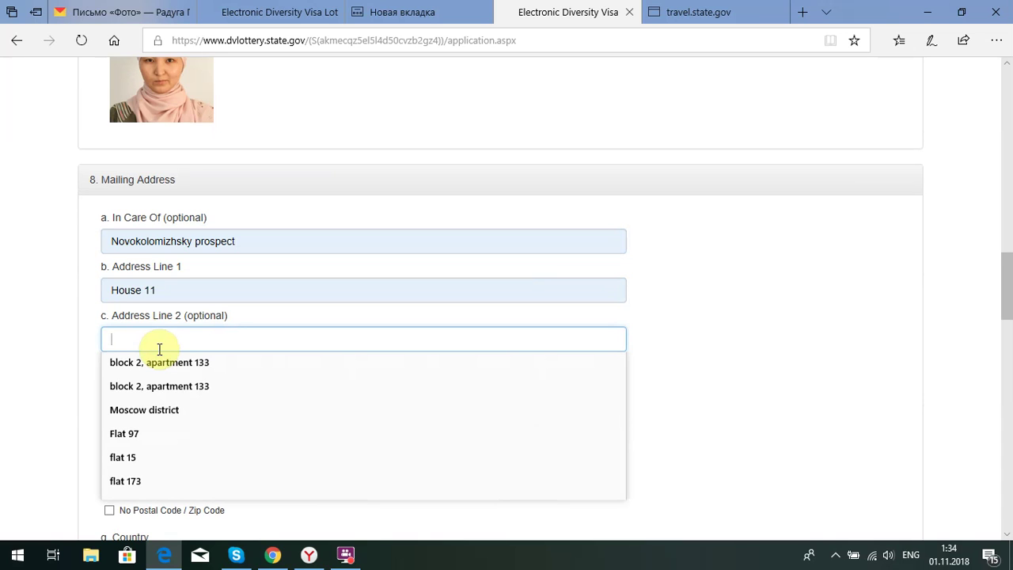
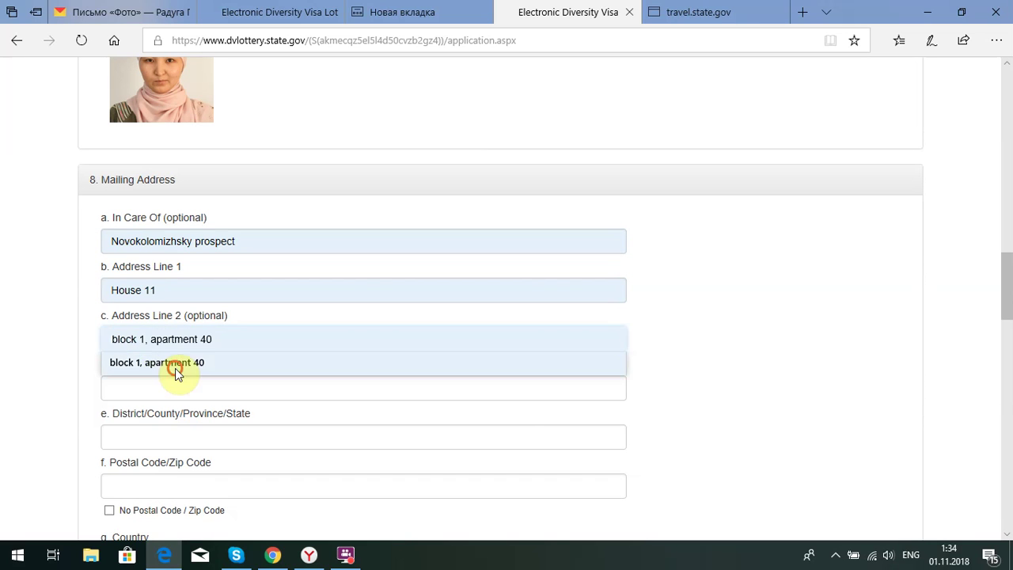
{"action": "left_click", "coordinate": [174, 368]}
Fill City/Town, District and Postal Code from the autofill suggestions
{"action": "scroll", "coordinate": [189, 370], "scroll_direction": "down", "scroll_amount": 1}
{"action": "left_click", "coordinate": [164, 315]}
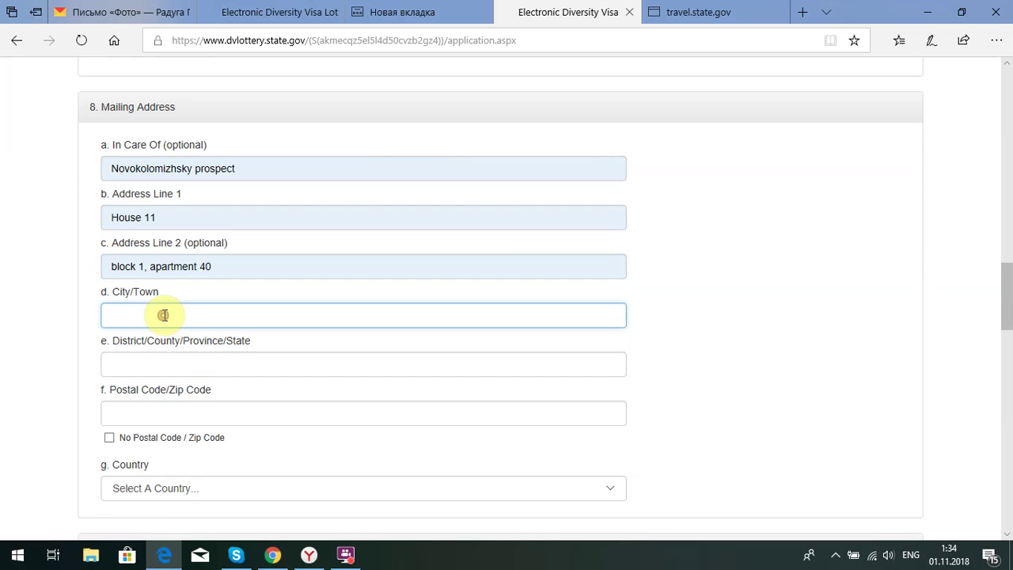
{"action": "left_click", "coordinate": [138, 410]}
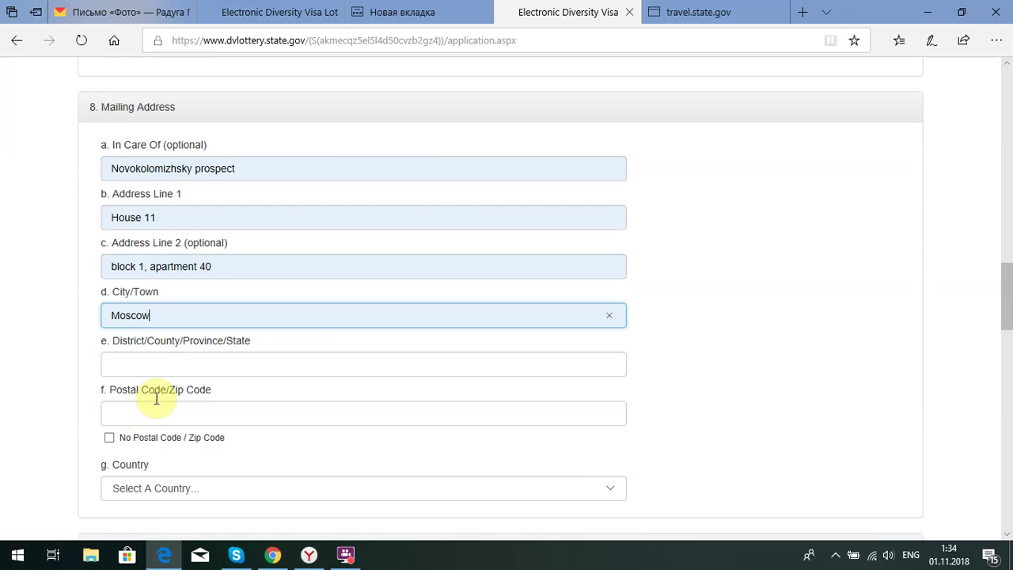
{"action": "left_click", "coordinate": [182, 365]}
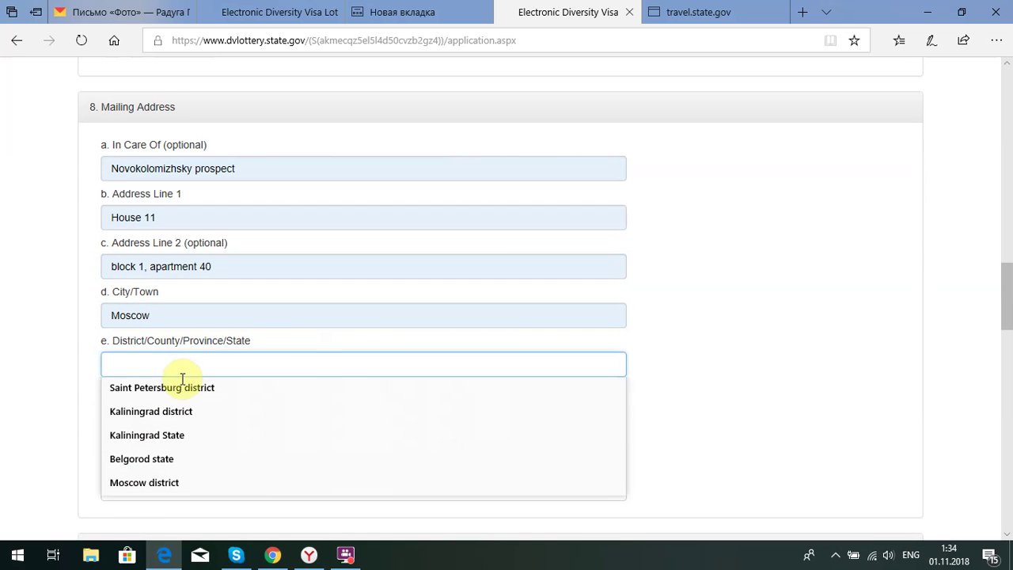
{"action": "left_click", "coordinate": [161, 482]}
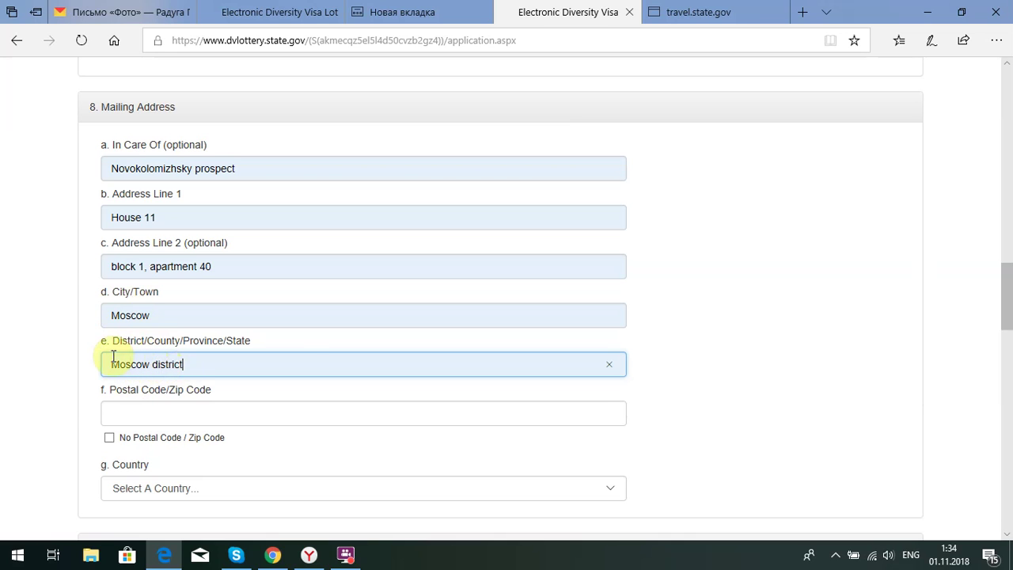
{"action": "scroll", "coordinate": [102, 321], "scroll_direction": "down", "scroll_amount": 1}
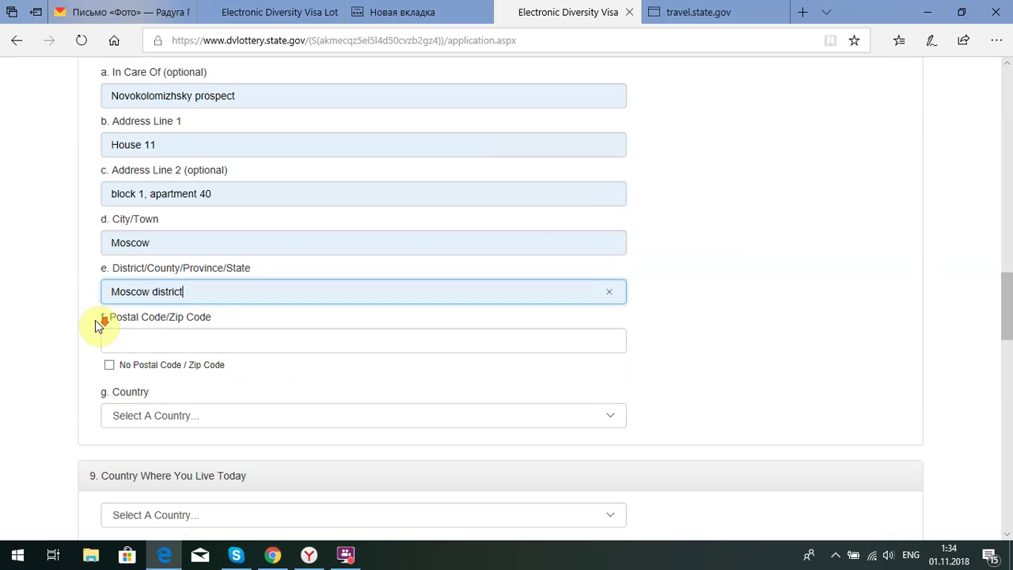
{"action": "left_click", "coordinate": [152, 333]}
{"action": "left_click", "coordinate": [140, 335]}
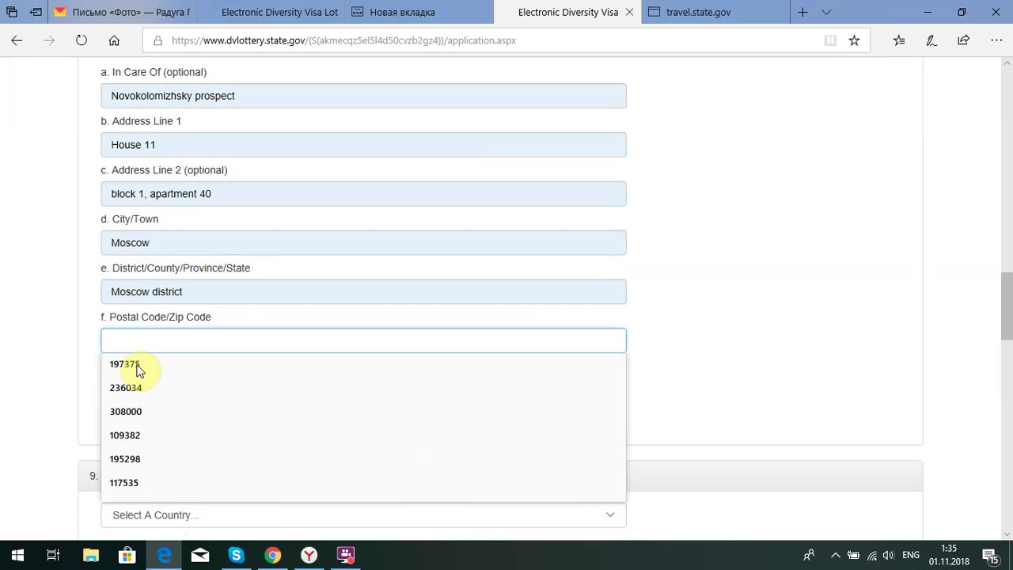
{"action": "left_click", "coordinate": [136, 365]}
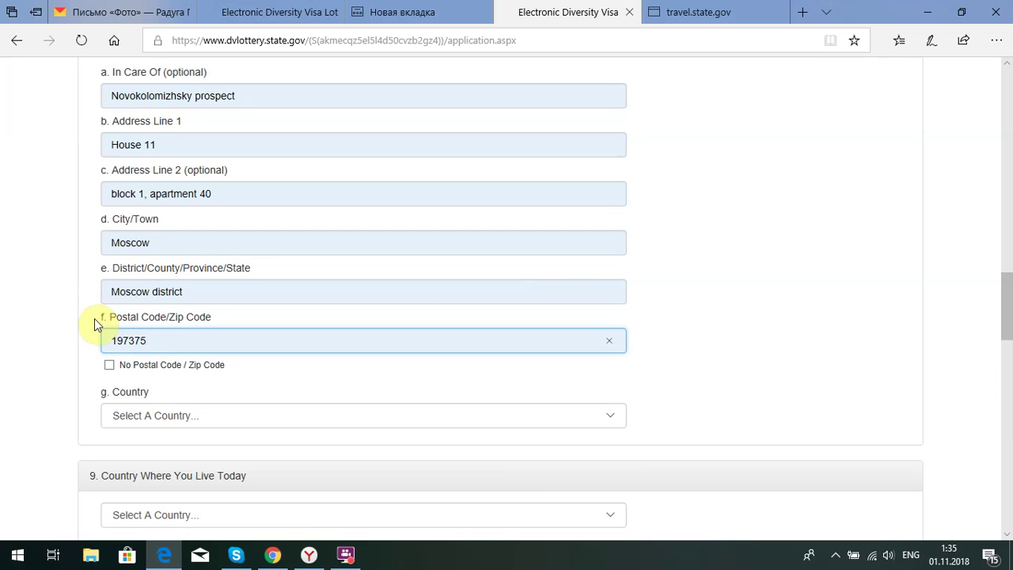
{"action": "scroll", "coordinate": [95, 320], "scroll_direction": "down", "scroll_amount": 1}
Set the mailing address country to Russia
{"action": "left_click", "coordinate": [605, 345]}
{"action": "scroll", "coordinate": [272, 305], "scroll_direction": "down", "scroll_amount": 20}
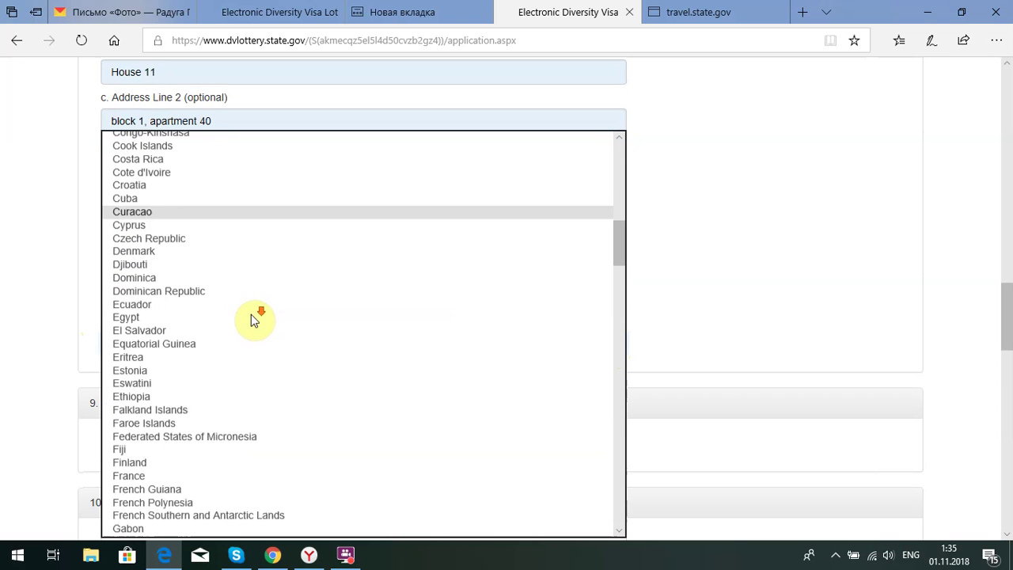
{"action": "scroll", "coordinate": [193, 350], "scroll_direction": "down", "scroll_amount": 20}
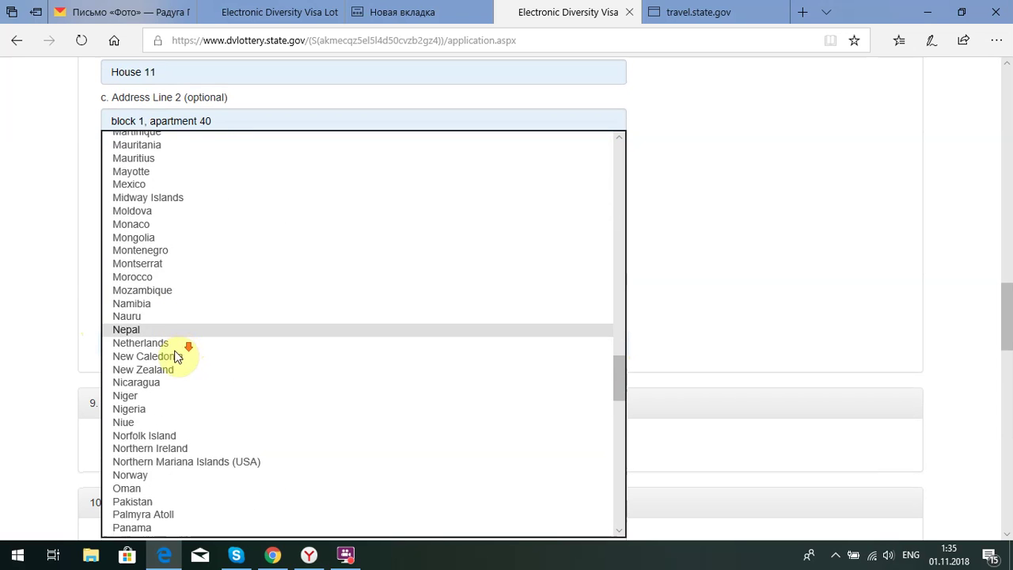
{"action": "scroll", "coordinate": [162, 364], "scroll_direction": "down", "scroll_amount": 1}
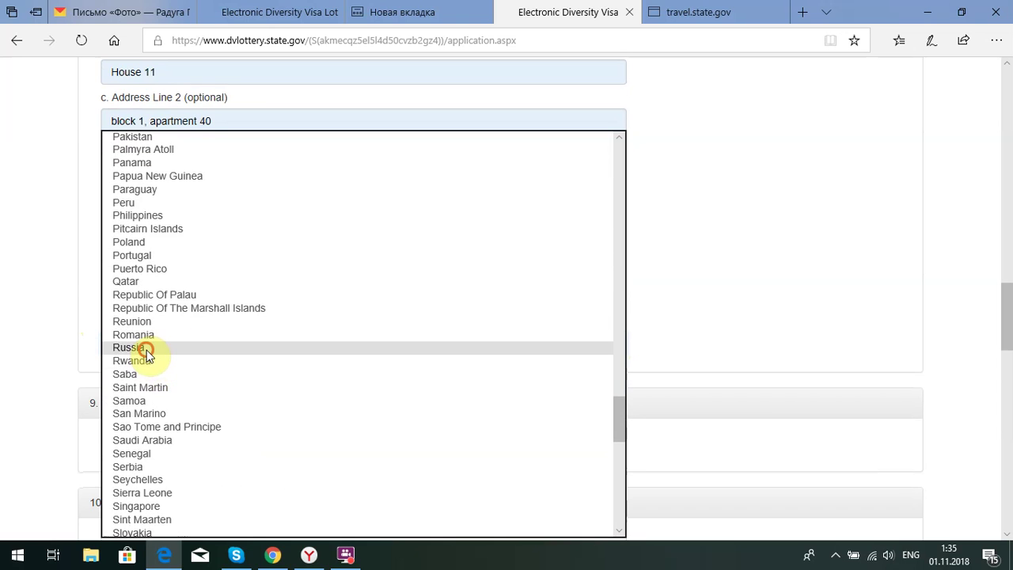
{"action": "left_click", "coordinate": [147, 350]}
{"action": "left_click", "coordinate": [92, 346]}
{"action": "scroll", "coordinate": [91, 340], "scroll_direction": "down", "scroll_amount": 1}
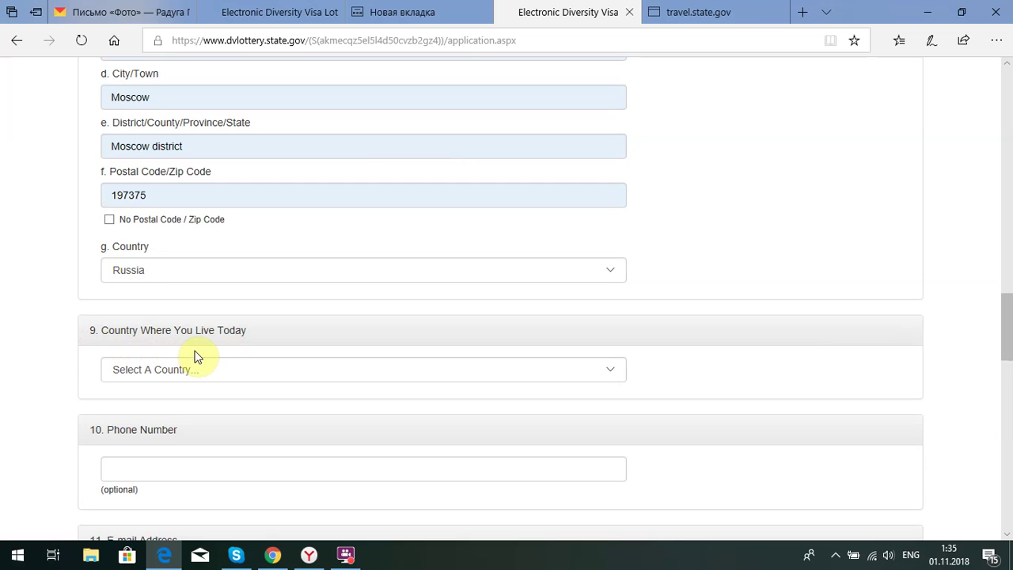
Choose Azerbaijan as the country where you live today
{"action": "left_click", "coordinate": [613, 373]}
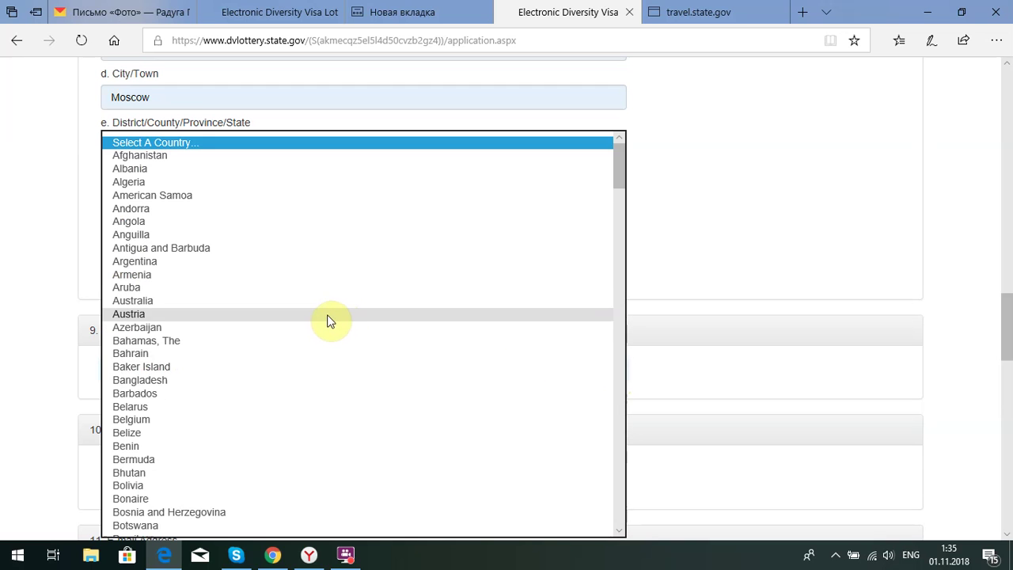
{"action": "left_click", "coordinate": [199, 330]}
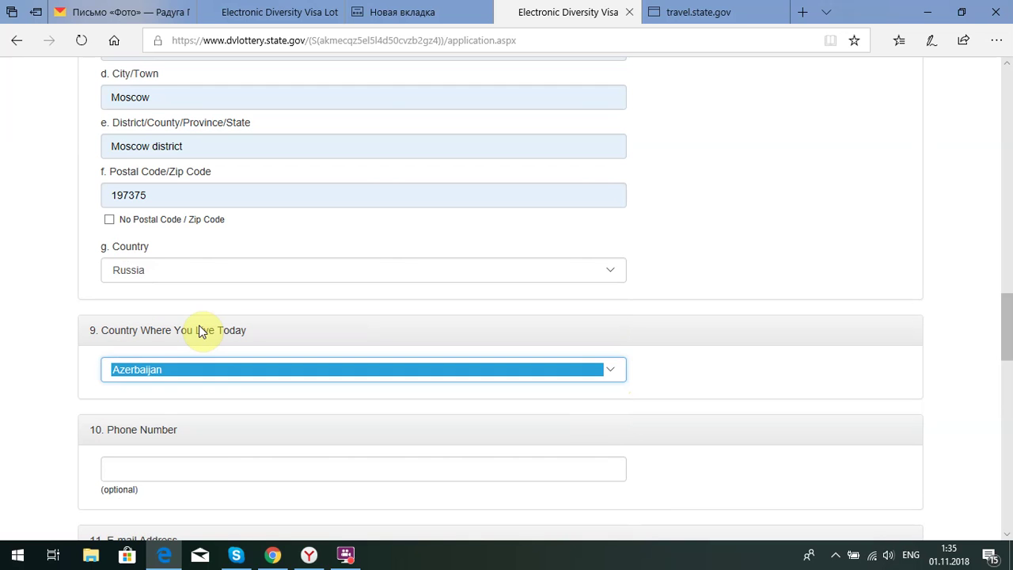
{"action": "left_click", "coordinate": [87, 350]}
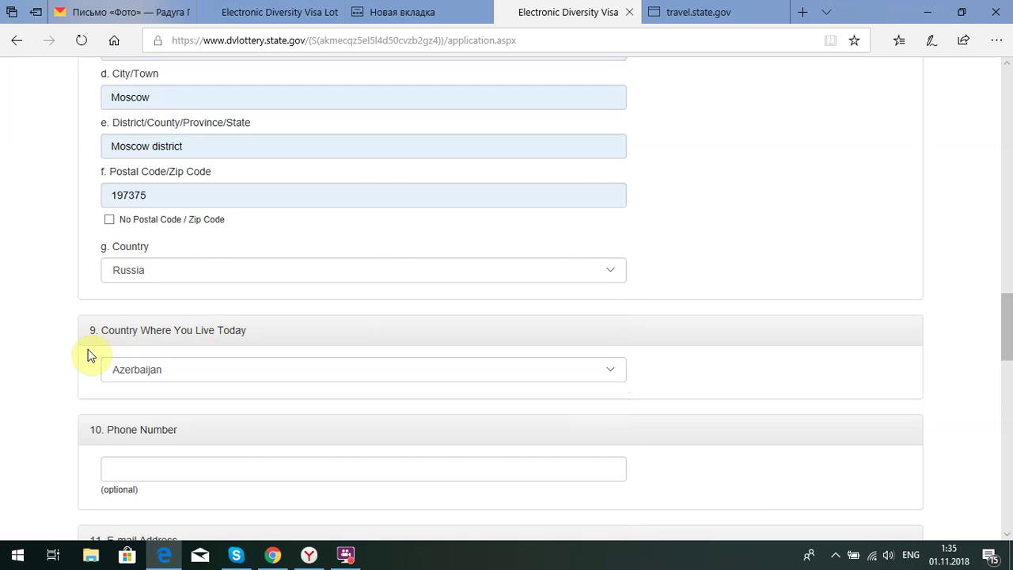
{"action": "scroll", "coordinate": [93, 348], "scroll_direction": "down", "scroll_amount": 2}
Fill the phone number from the saved suggestion and correct its last digits
{"action": "left_click", "coordinate": [143, 322]}
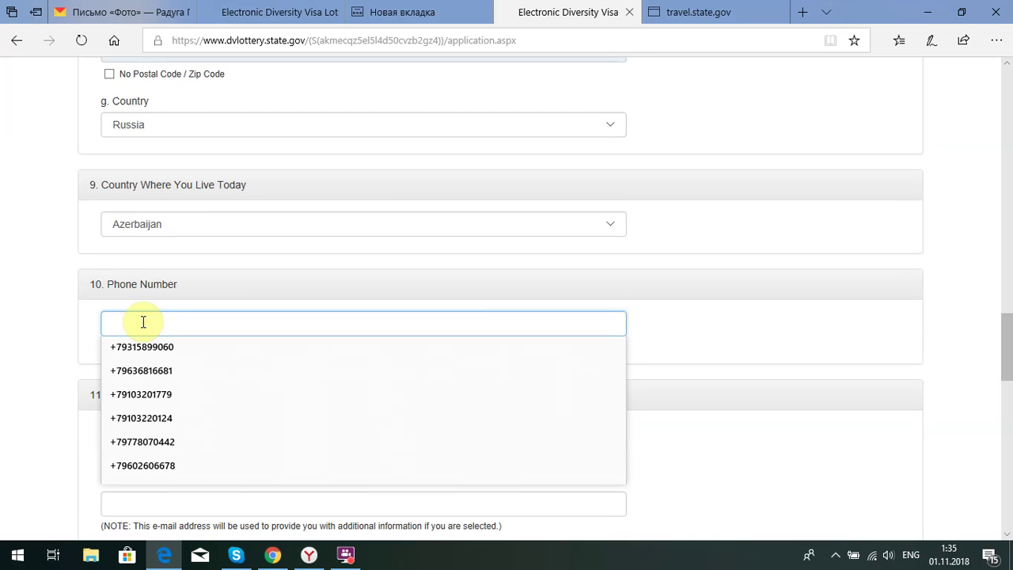
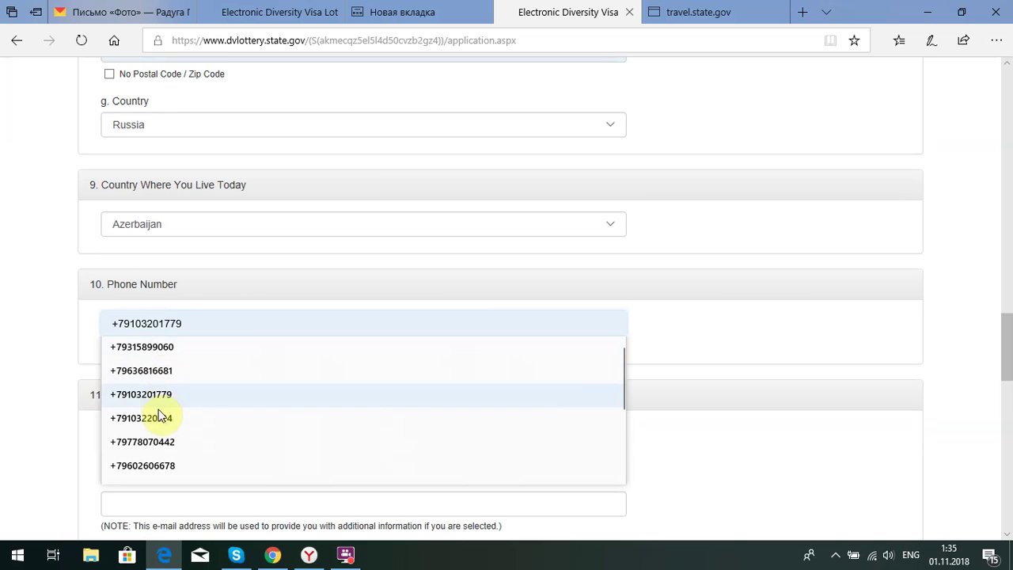
{"action": "left_click", "coordinate": [155, 345]}
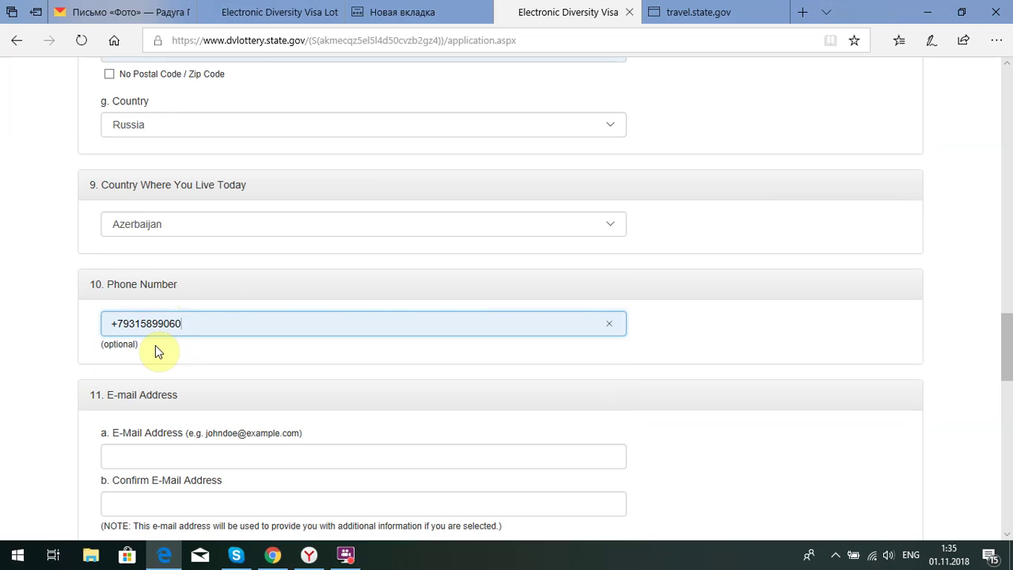
{"action": "left_click", "coordinate": [92, 318]}
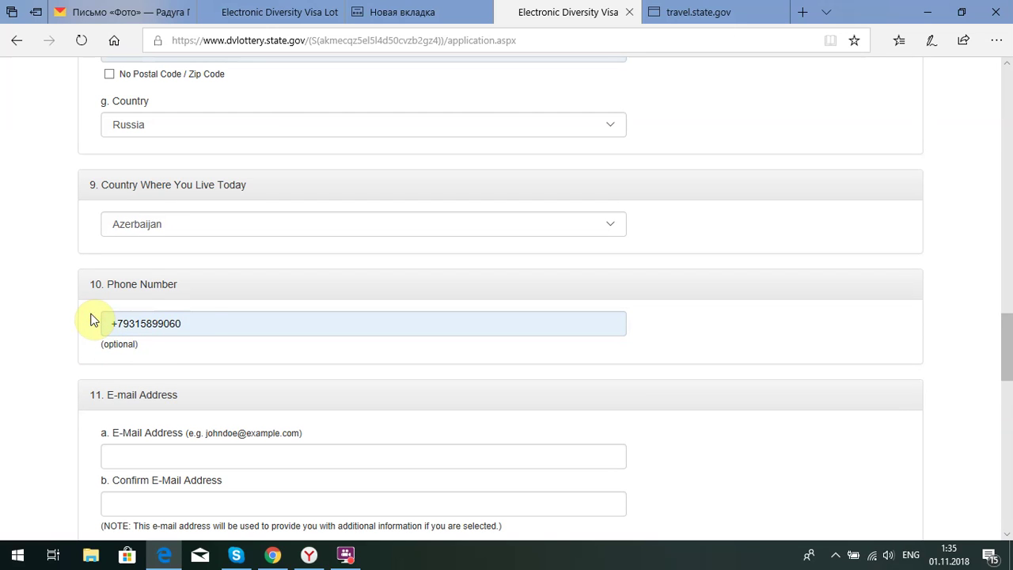
{"action": "left_click", "coordinate": [199, 322]}
{"action": "key", "text": "BackSpace"}
{"action": "key", "text": "BackSpace"}
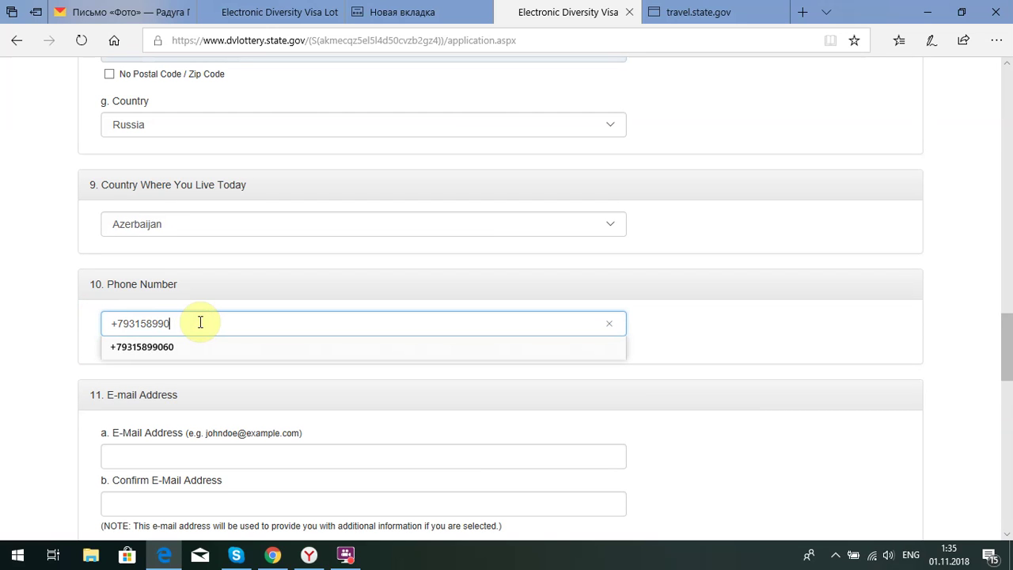
{"action": "type", "text": "800"}
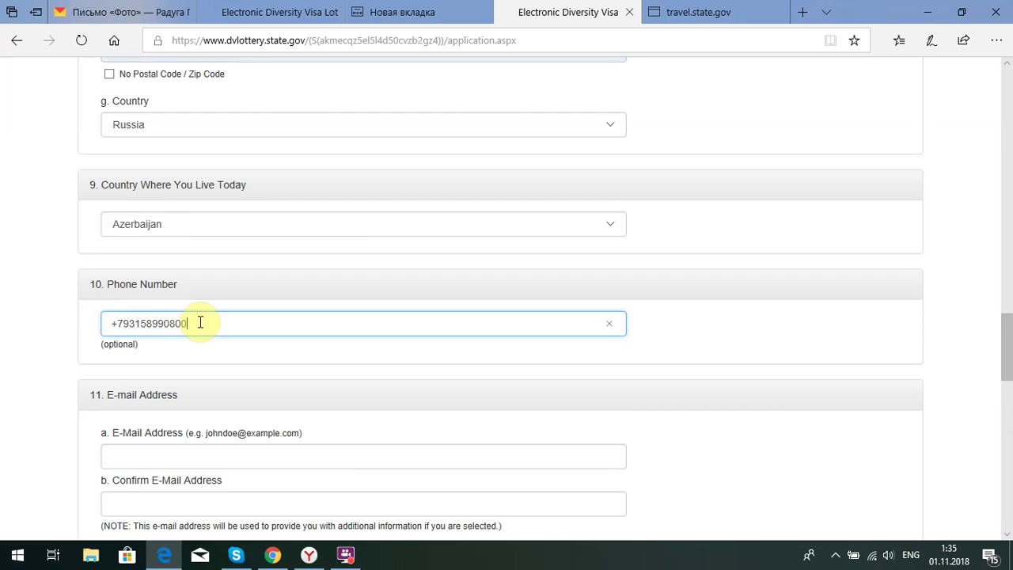
{"action": "left_click", "coordinate": [92, 320]}
{"action": "scroll", "coordinate": [93, 320], "scroll_direction": "down", "scroll_amount": 1}
{"action": "scroll", "coordinate": [119, 323], "scroll_direction": "down", "scroll_amount": 1}
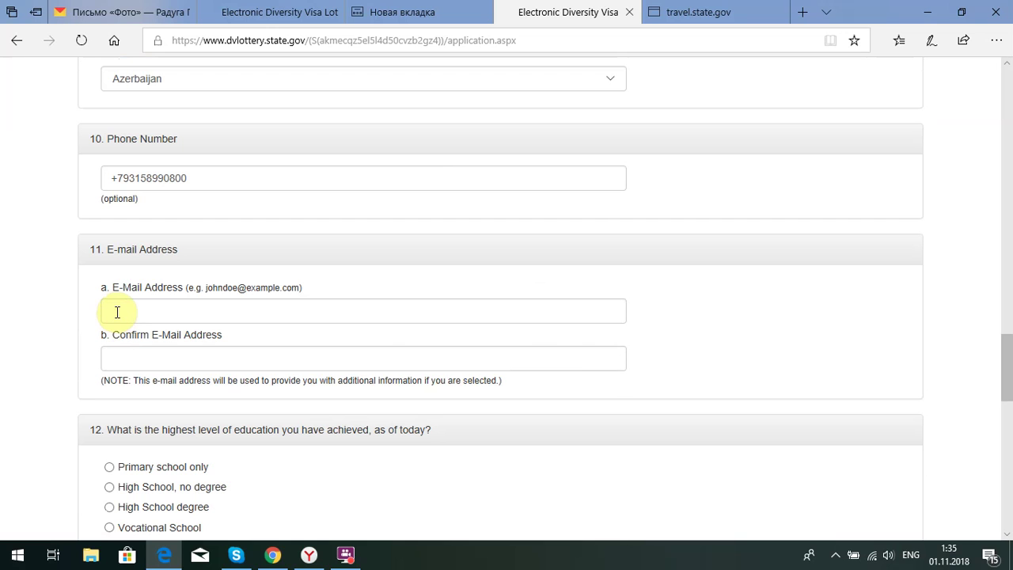
Enter the entrant's e-mail address in both E-Mail Address and Confirm E-Mail Address
{"action": "left_click", "coordinate": [117, 312]}
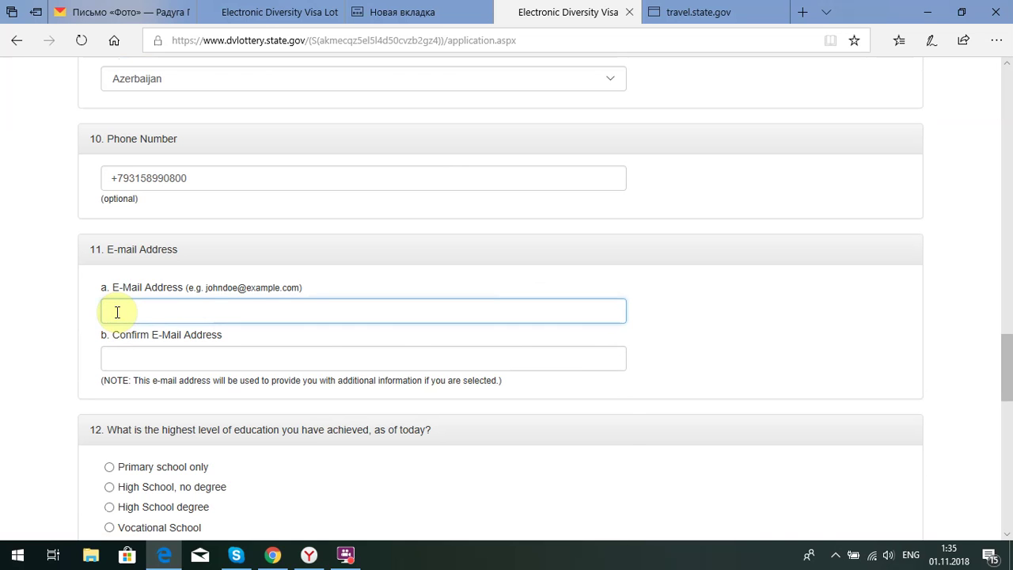
{"action": "left_click", "coordinate": [129, 349]}
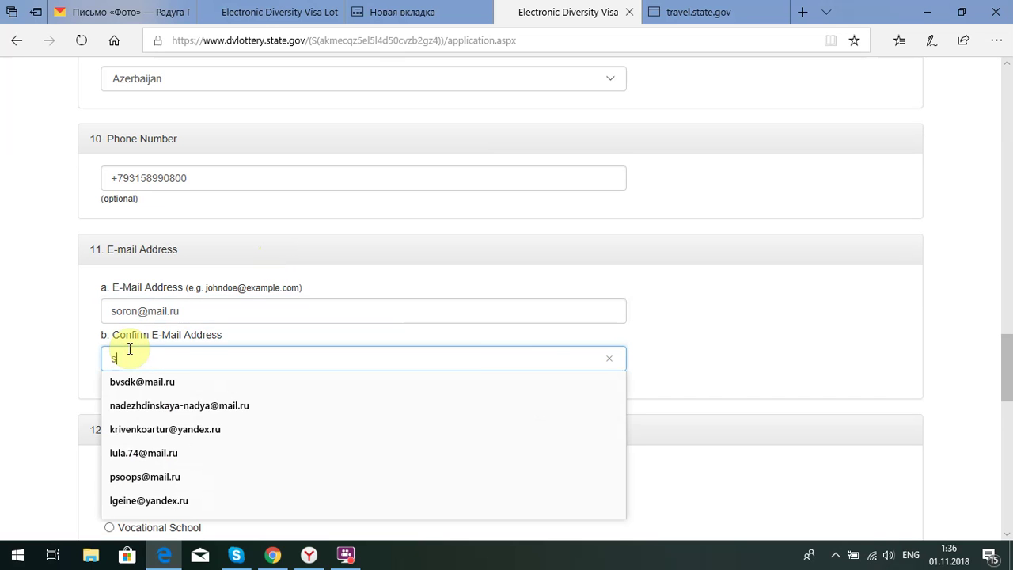
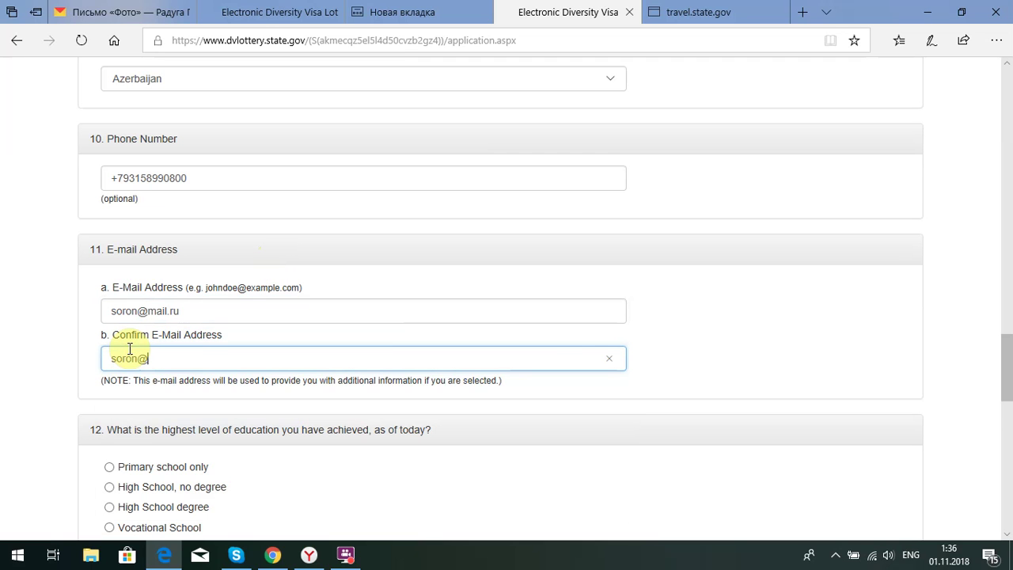
{"action": "scroll", "coordinate": [85, 317], "scroll_direction": "down", "scroll_amount": 1}
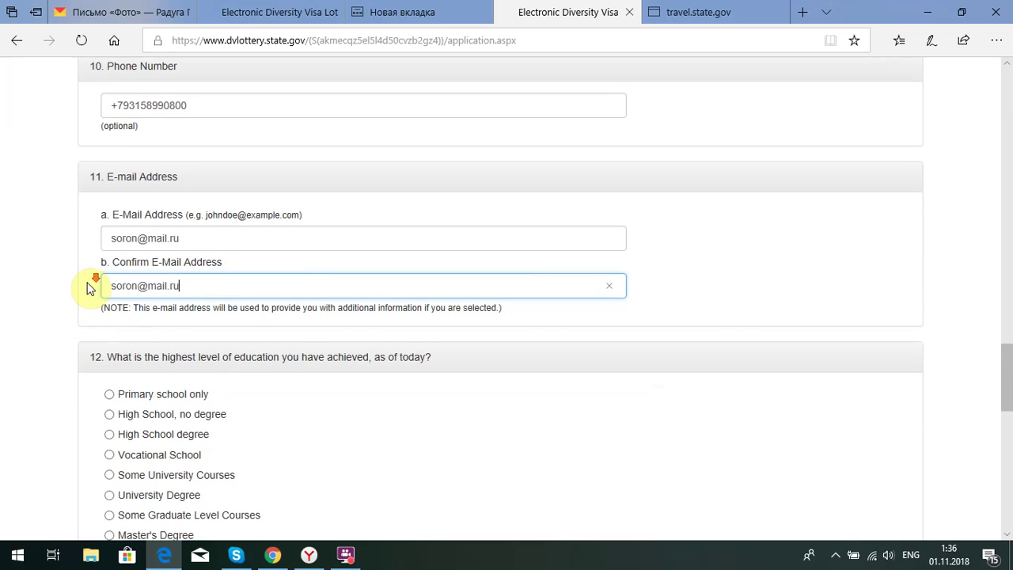
{"action": "scroll", "coordinate": [87, 285], "scroll_direction": "down", "scroll_amount": 1}
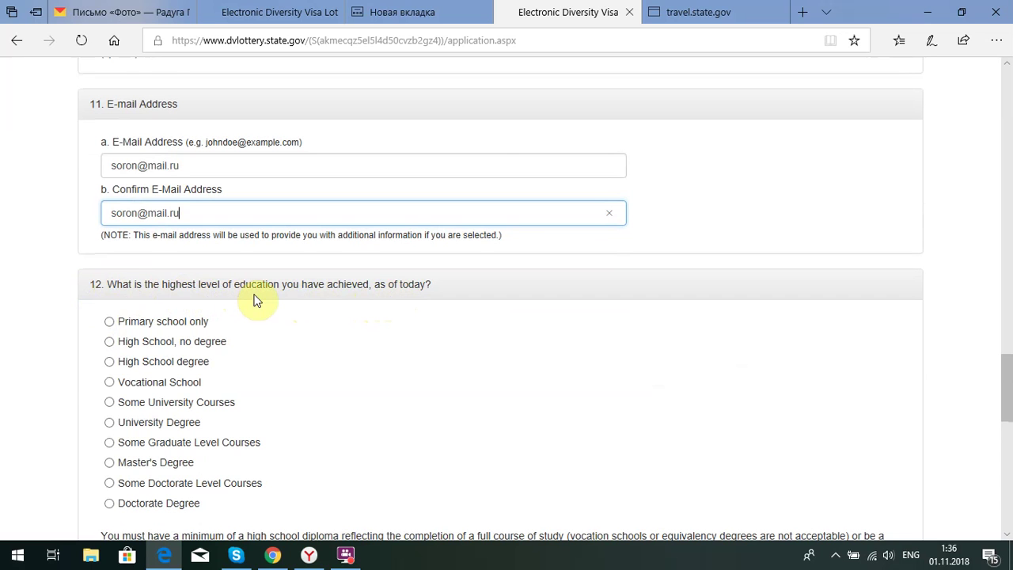
Select University Degree as the highest education level in question 12
{"action": "scroll", "coordinate": [110, 284], "scroll_direction": "down", "scroll_amount": 1}
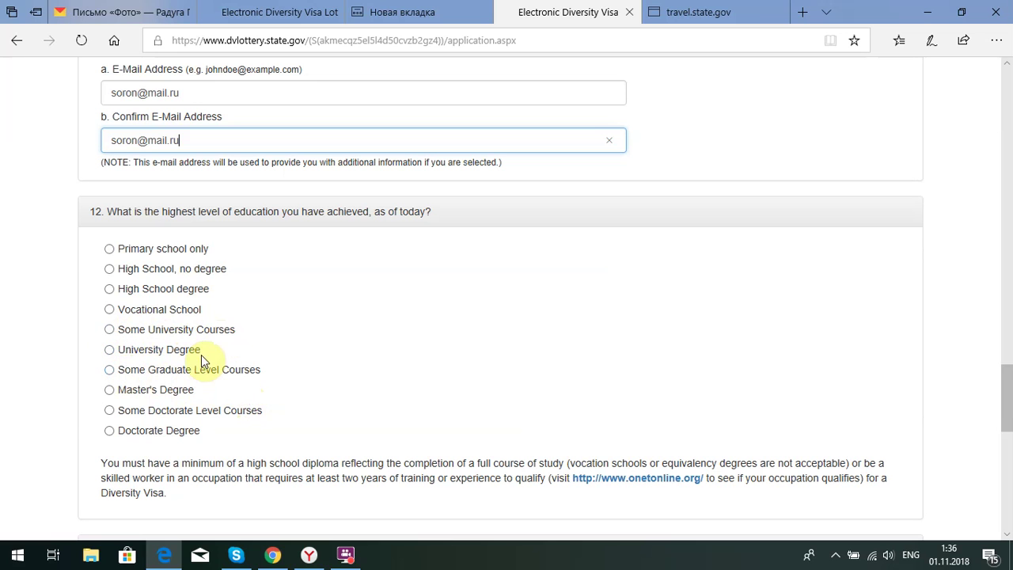
{"action": "left_click", "coordinate": [109, 349]}
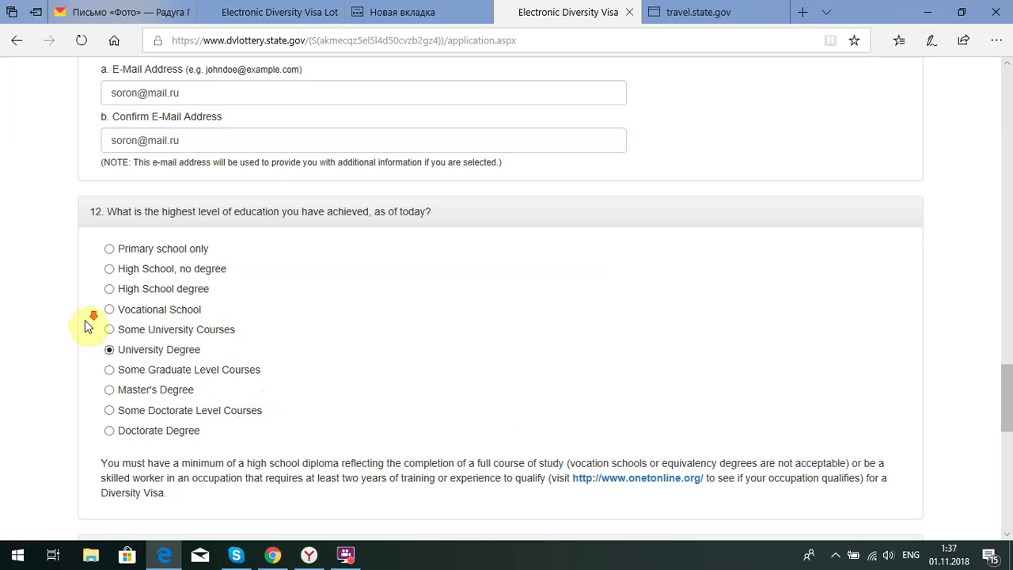
{"action": "scroll", "coordinate": [87, 326], "scroll_direction": "down", "scroll_amount": 3}
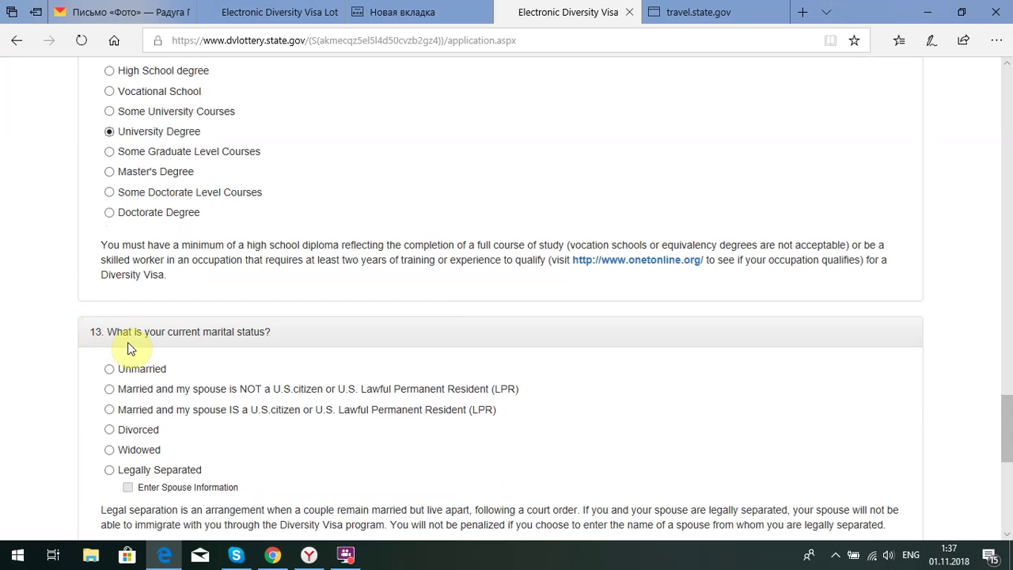
Choose 'Married and my spouse is NOT a U.S. citizen' as marital status and continue
{"action": "scroll", "coordinate": [105, 340], "scroll_direction": "down", "scroll_amount": 1}
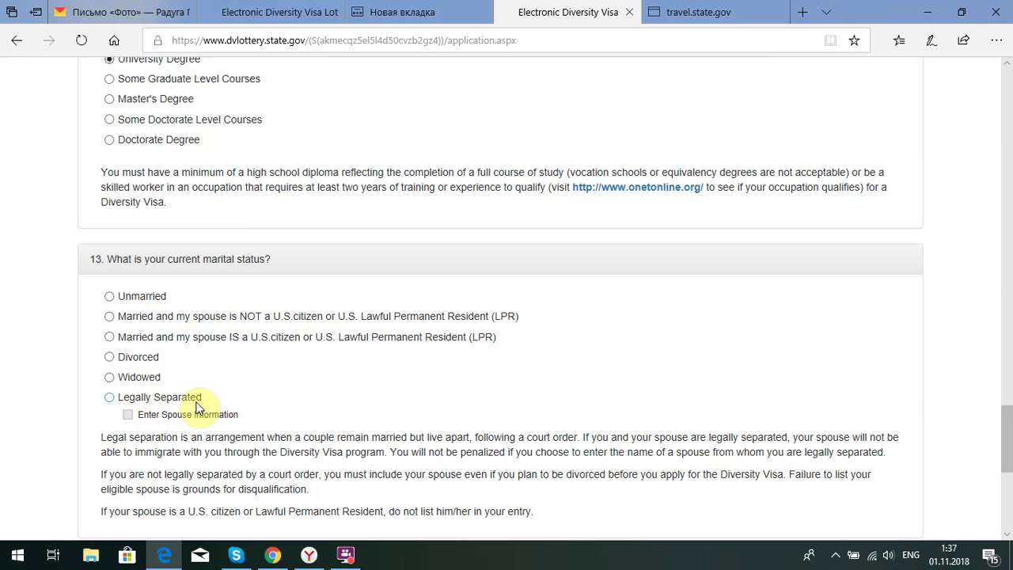
{"action": "scroll", "coordinate": [192, 380], "scroll_direction": "down", "scroll_amount": 1}
{"action": "scroll", "coordinate": [194, 364], "scroll_direction": "down", "scroll_amount": 1}
{"action": "scroll", "coordinate": [147, 339], "scroll_direction": "up", "scroll_amount": 1}
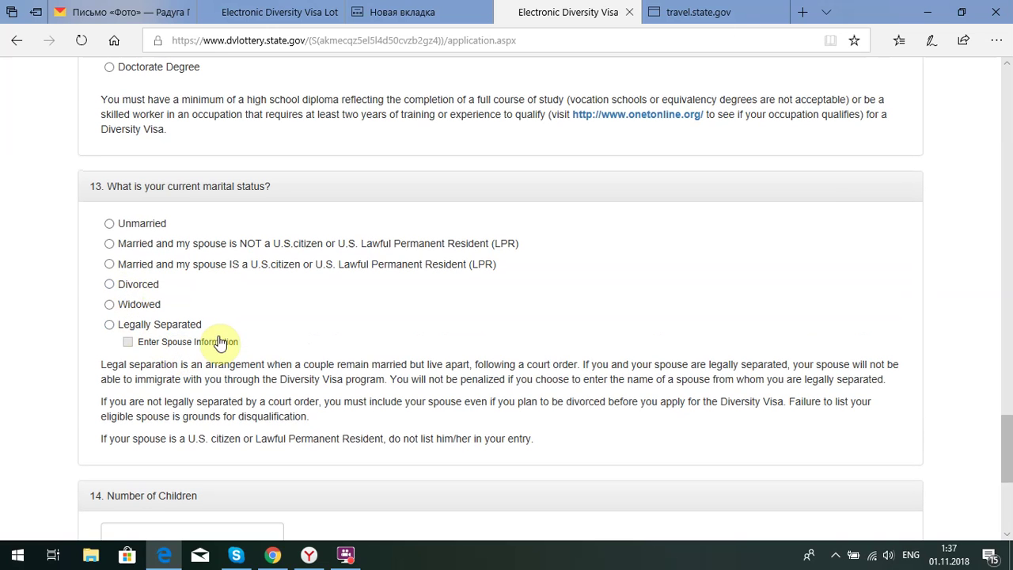
{"action": "left_click", "coordinate": [111, 225]}
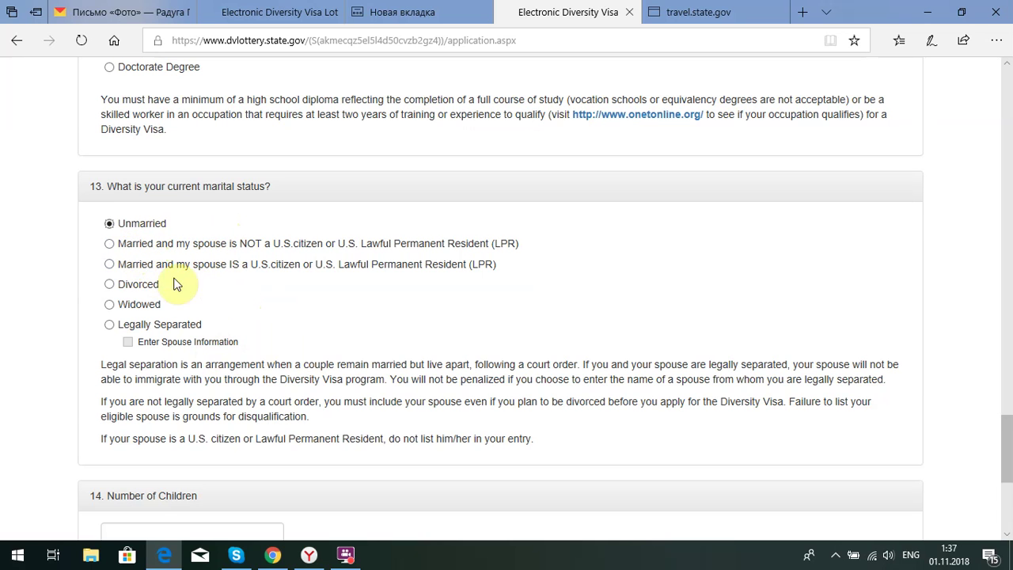
{"action": "scroll", "coordinate": [142, 269], "scroll_direction": "down", "scroll_amount": 3}
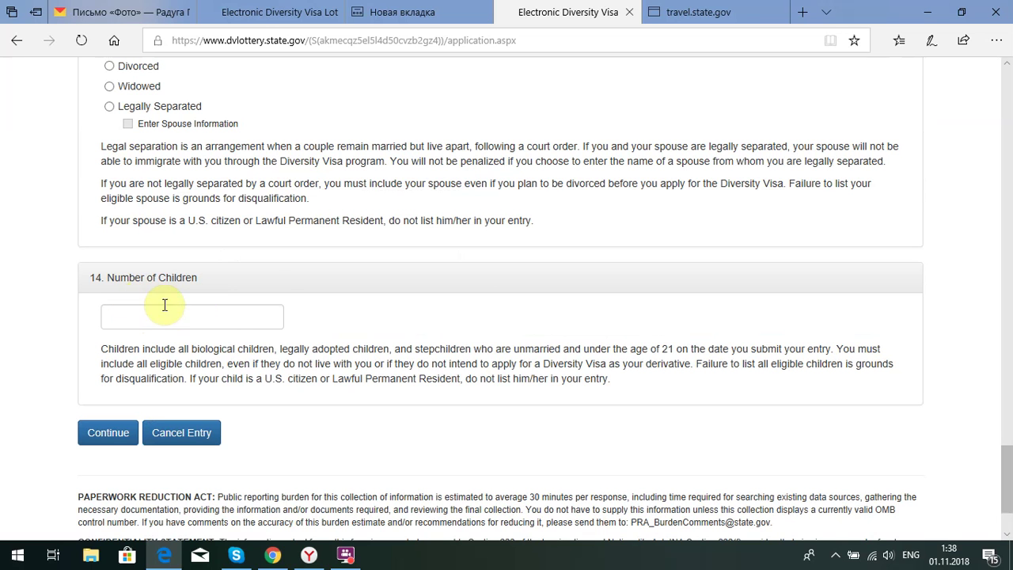
{"action": "scroll", "coordinate": [259, 293], "scroll_direction": "up", "scroll_amount": 3}
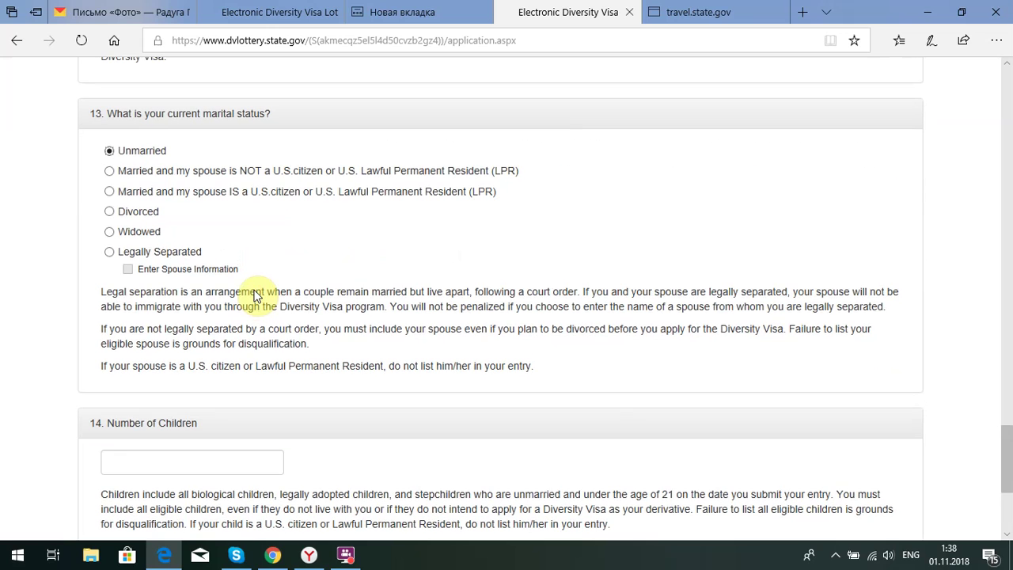
{"action": "scroll", "coordinate": [229, 289], "scroll_direction": "up", "scroll_amount": 1}
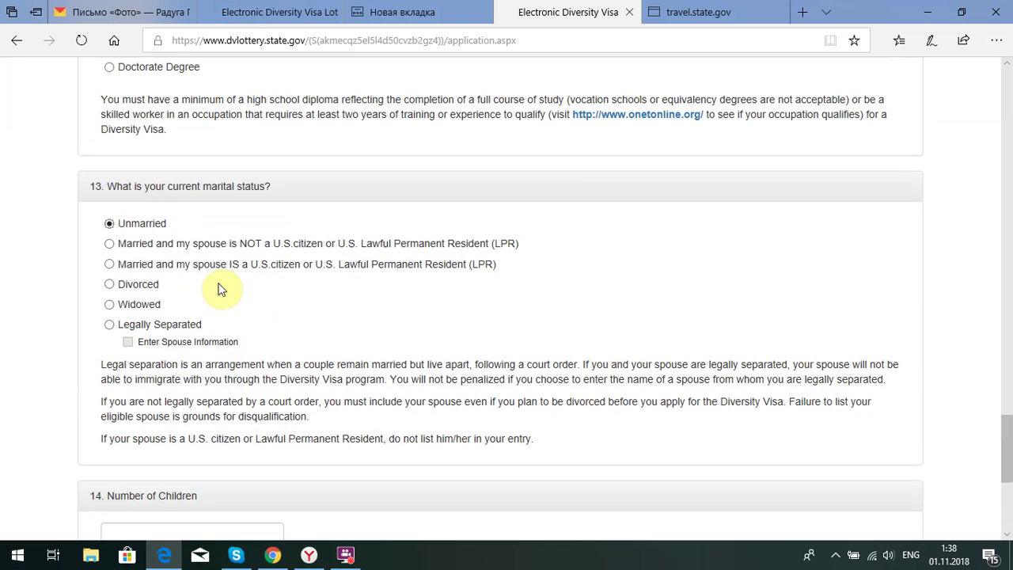
{"action": "left_click", "coordinate": [109, 244]}
{"action": "scroll", "coordinate": [93, 260], "scroll_direction": "down", "scroll_amount": 5}
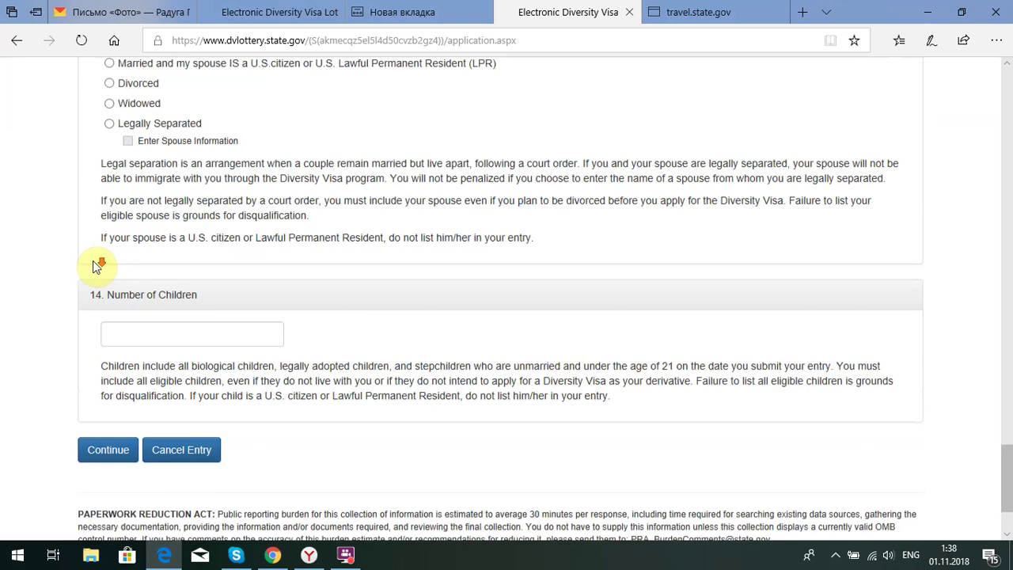
{"action": "left_click", "coordinate": [100, 360]}
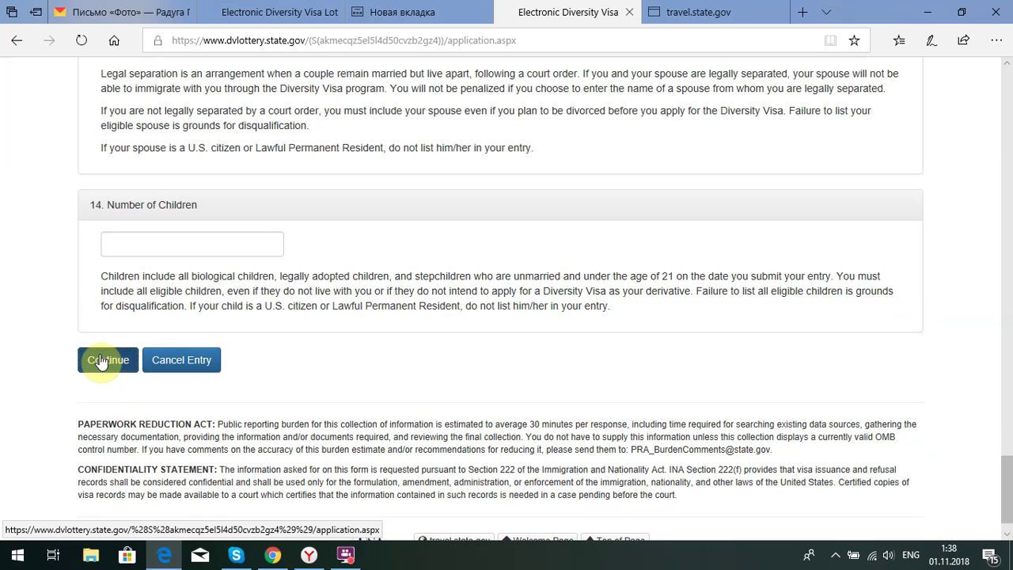